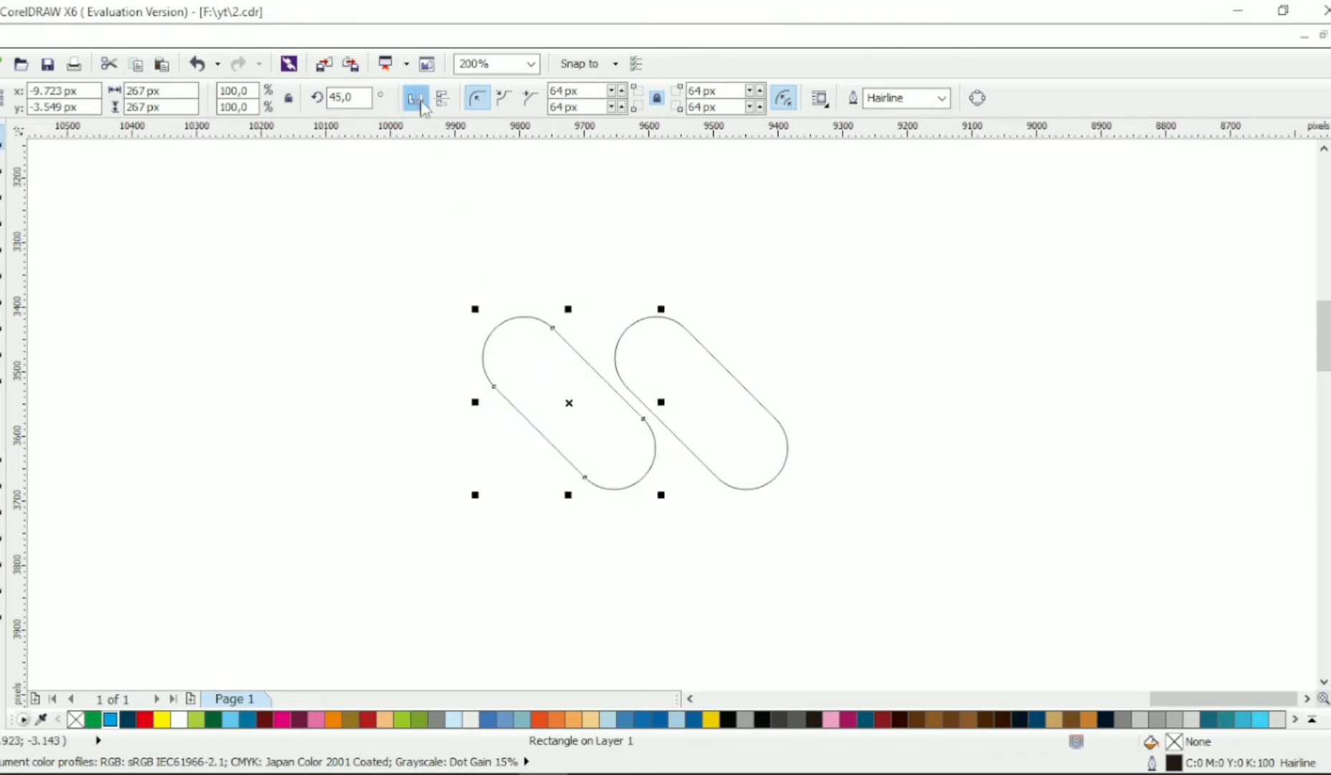
- Mirror the left rounded bar horizontally and arrange it with a copy at both ends of the diagonal bar as a zigzag
left_click(418, 100)
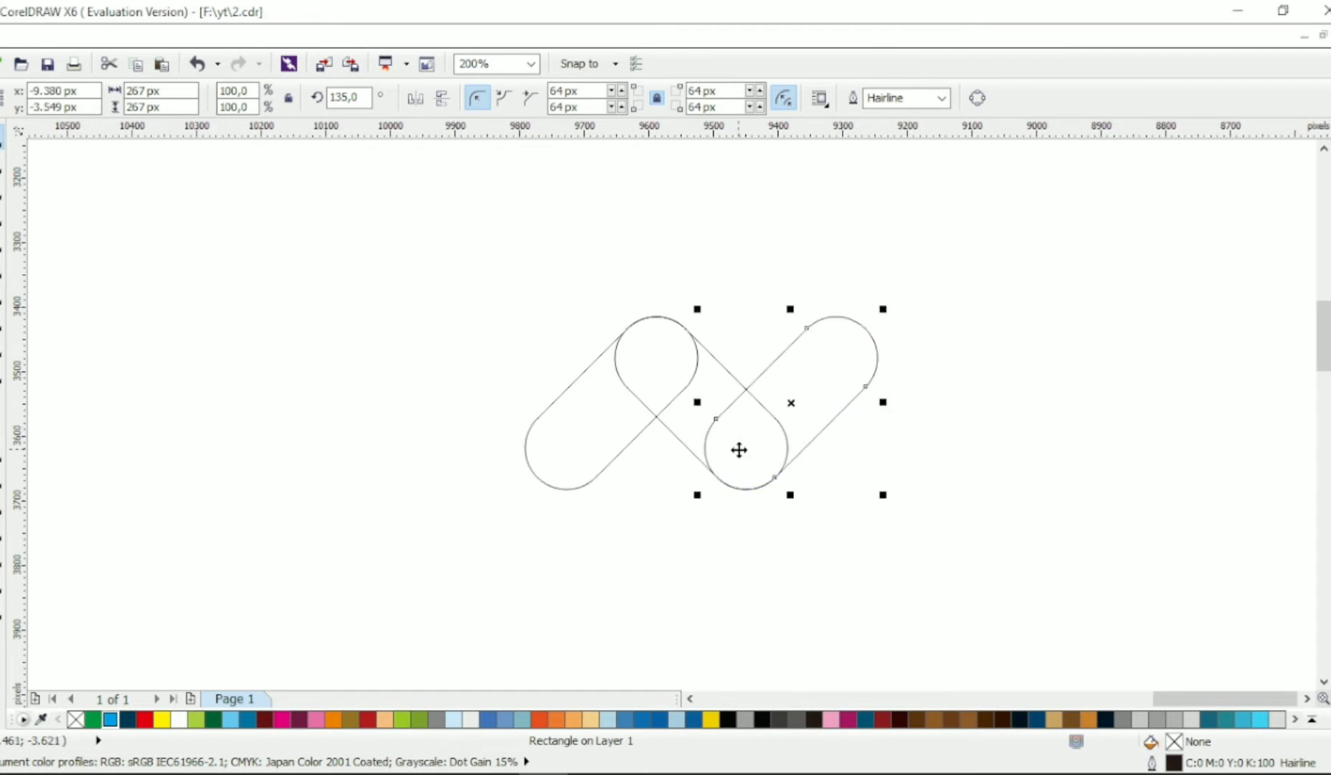
left_click(979, 466)
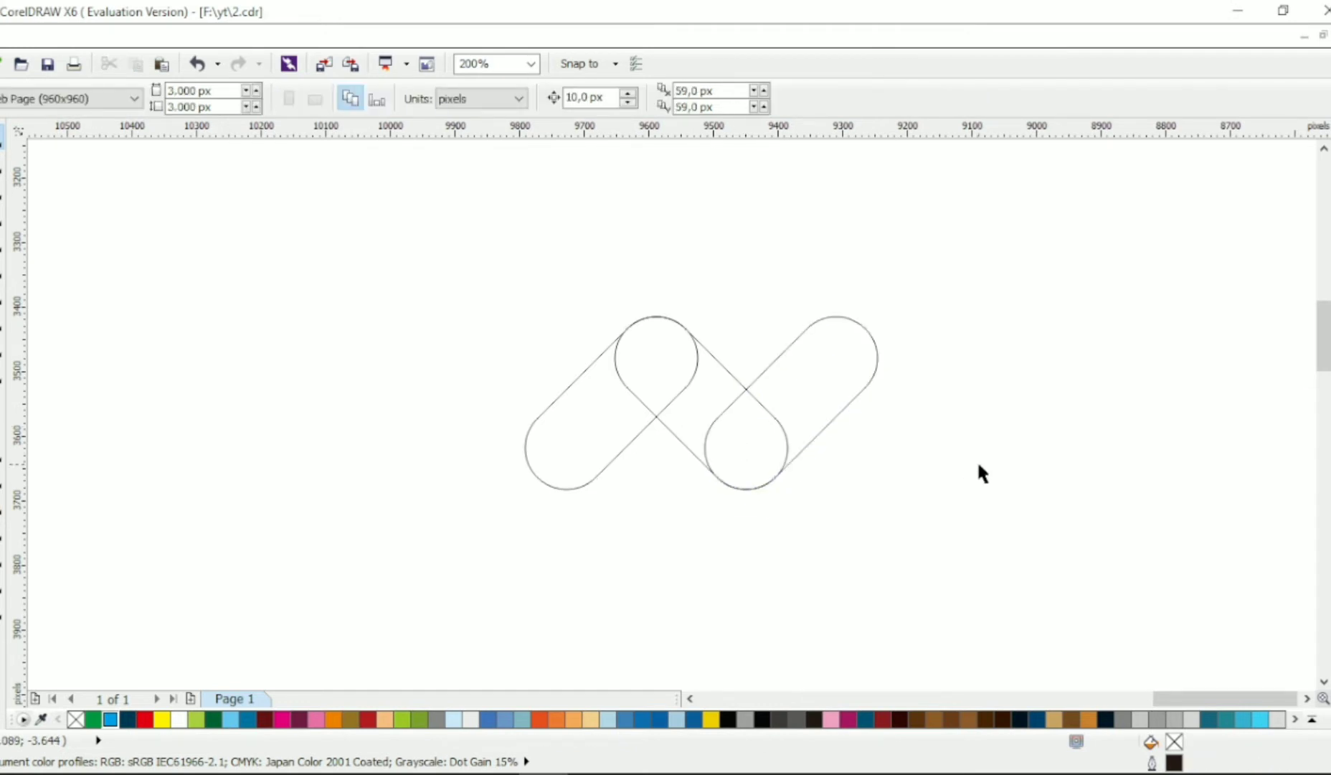
- Draw a rectangle across the upper part of the leftmost bar and intersect it with that bar
left_click(9, 290)
left_click_drag(549, 265, 654, 389)
left_click(545, 445, "shift")
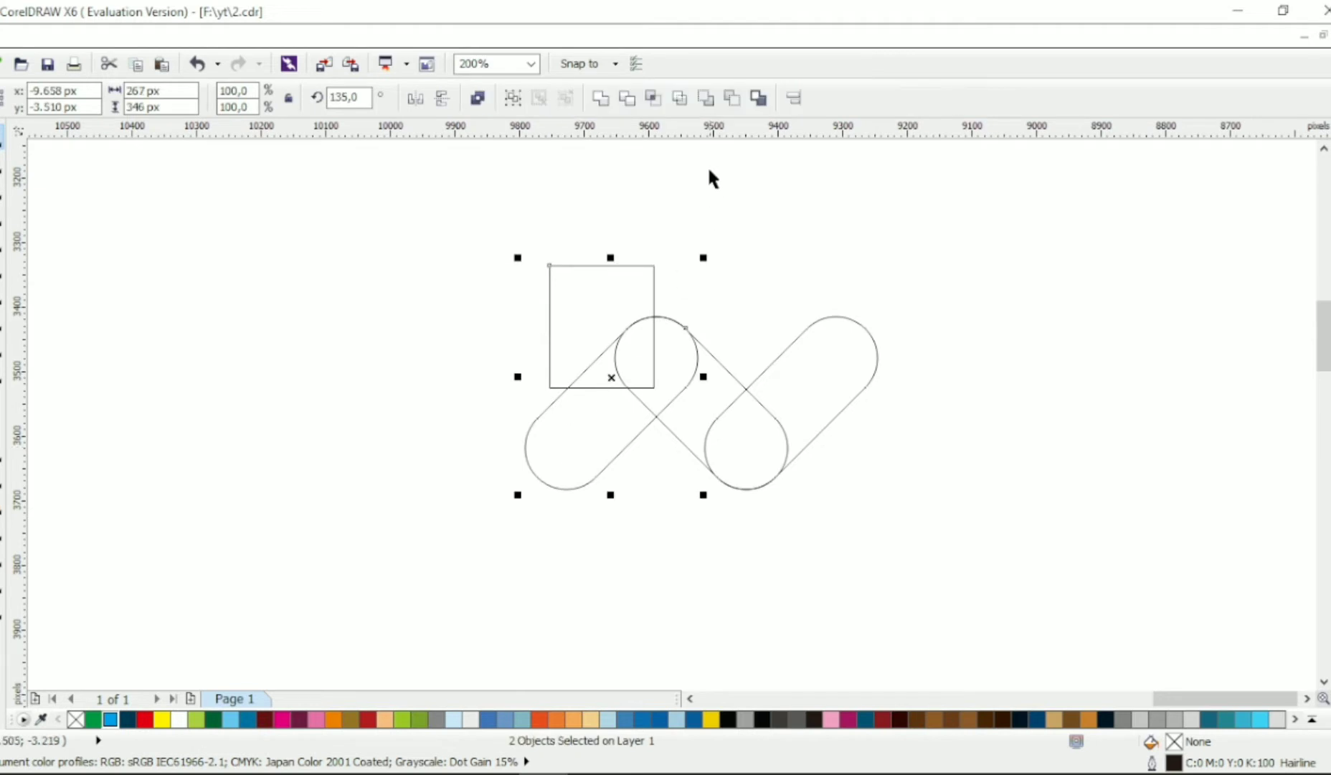
left_click(653, 98)
- Weld the intersection piece to the middle diagonal bar and delete the helper rectangle
left_click(686, 434, "shift")
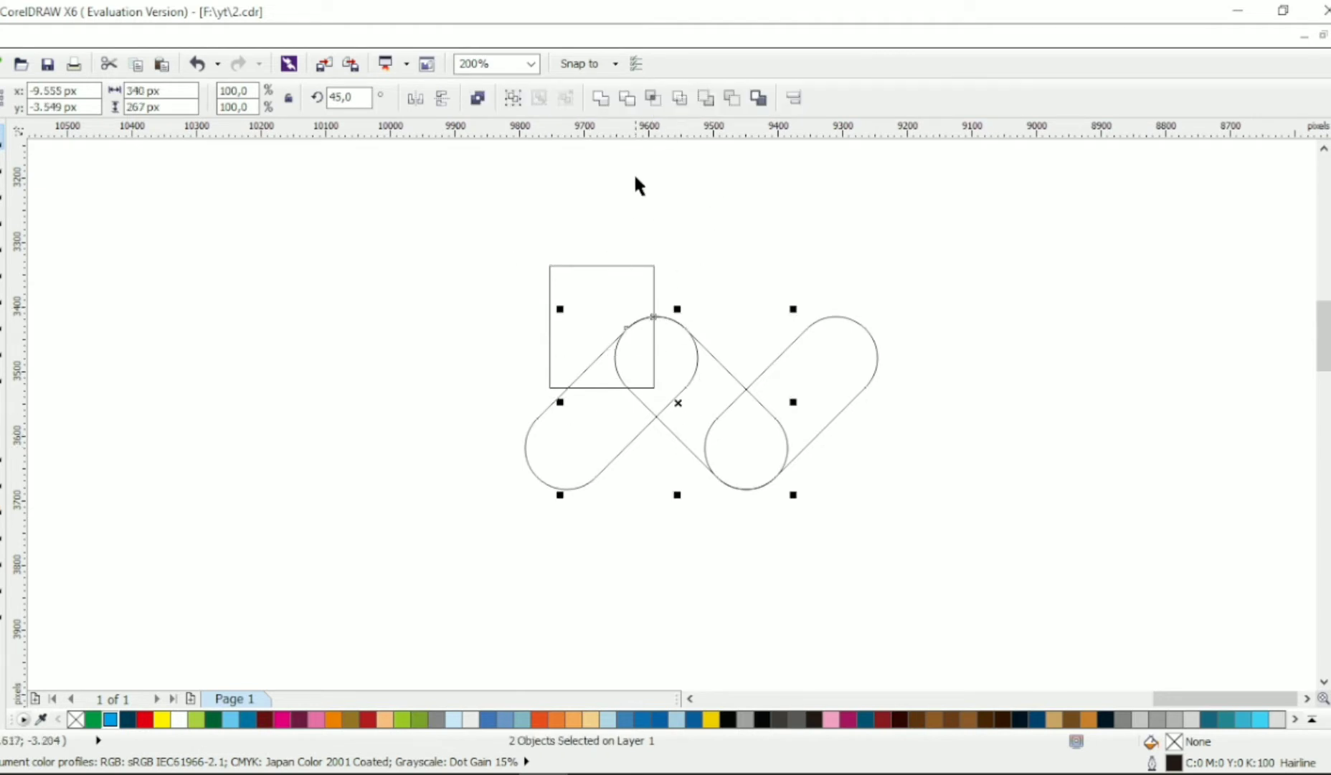
left_click(601, 102)
left_click(624, 270)
key("Delete")
- Bend the welded shape's short horizontal edge into an upward arc and make its right node smooth
left_click(679, 332)
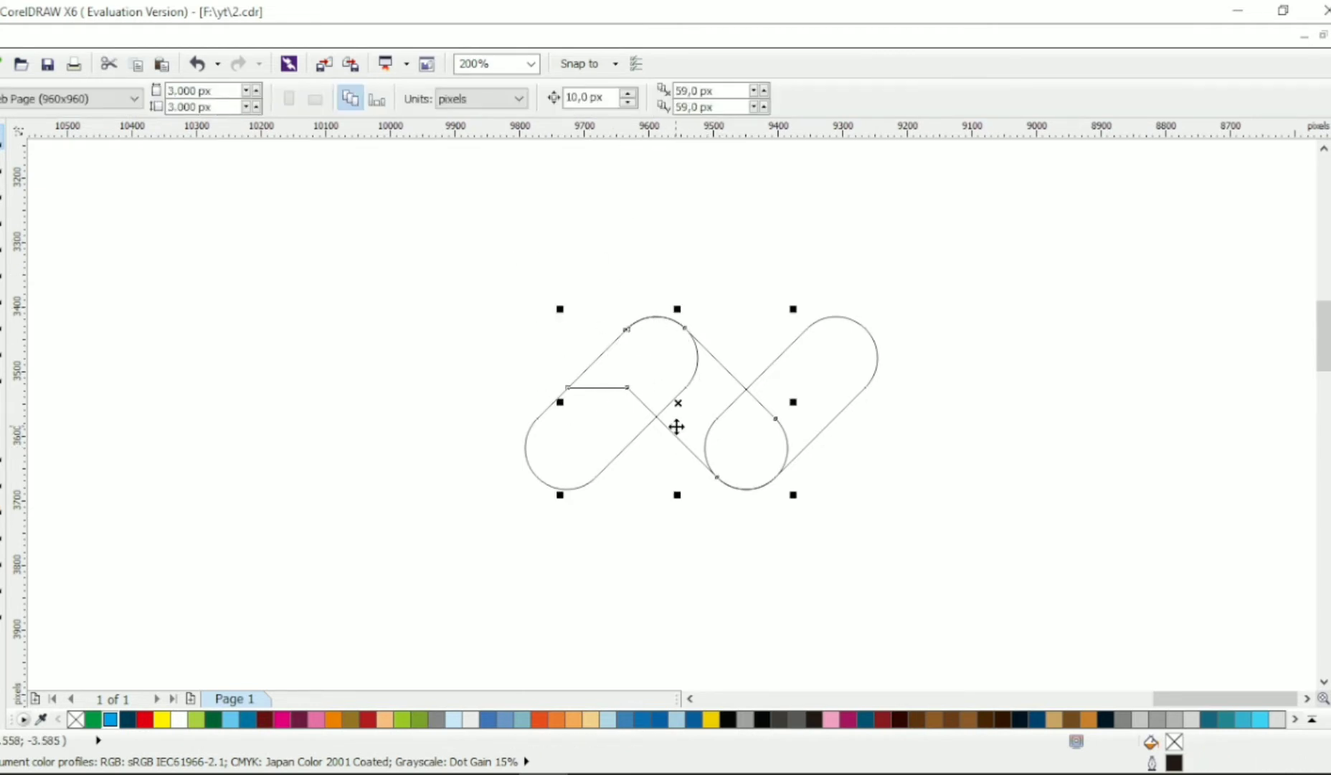
key("F10")
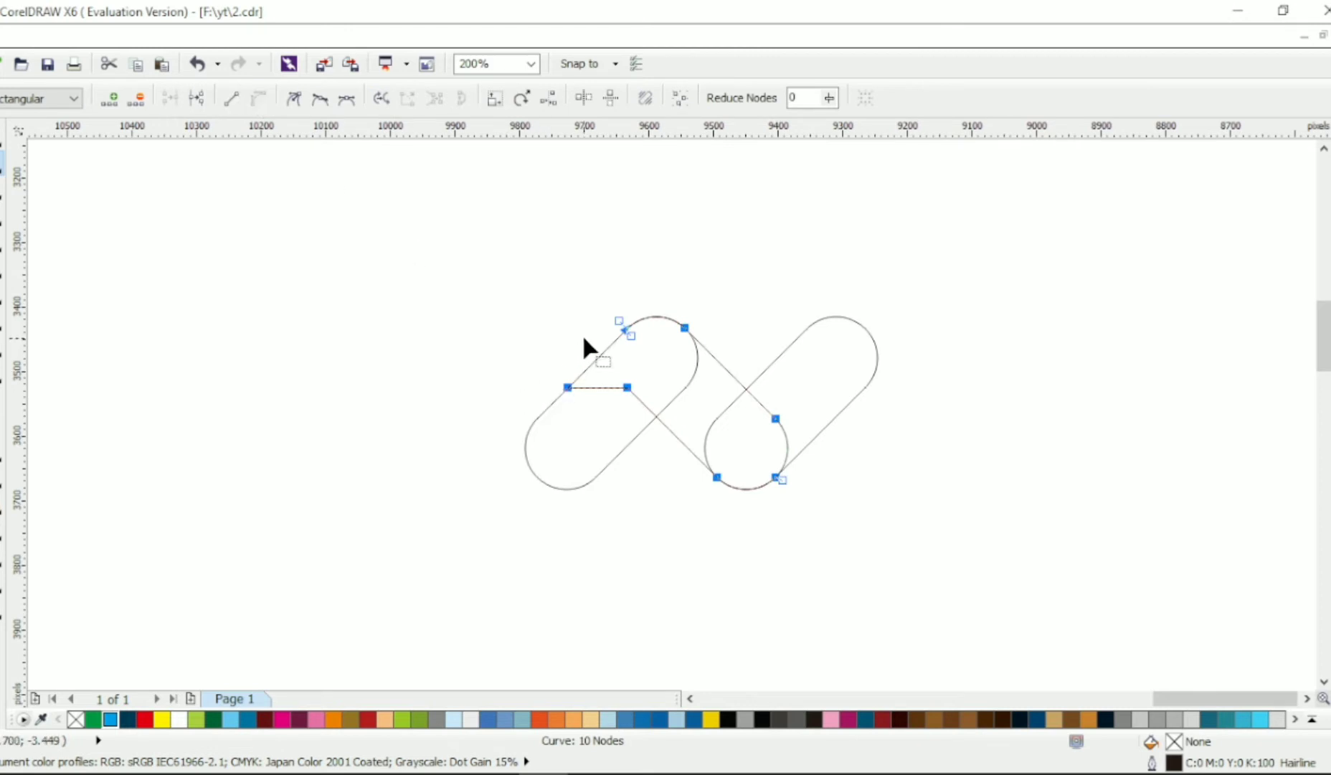
left_click(567, 387)
left_click_drag(586, 387, 613, 373)
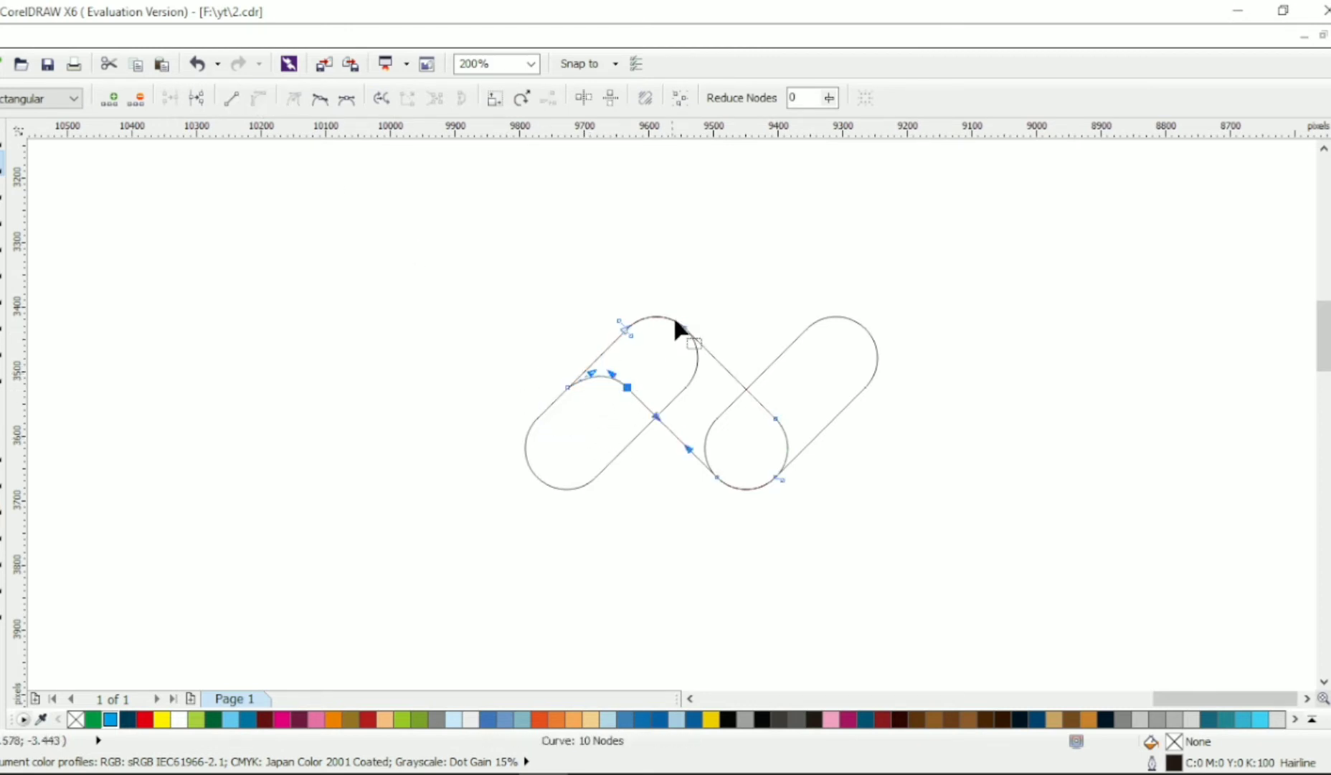
left_click(322, 100)
left_click(2, 137)
left_click(946, 406)
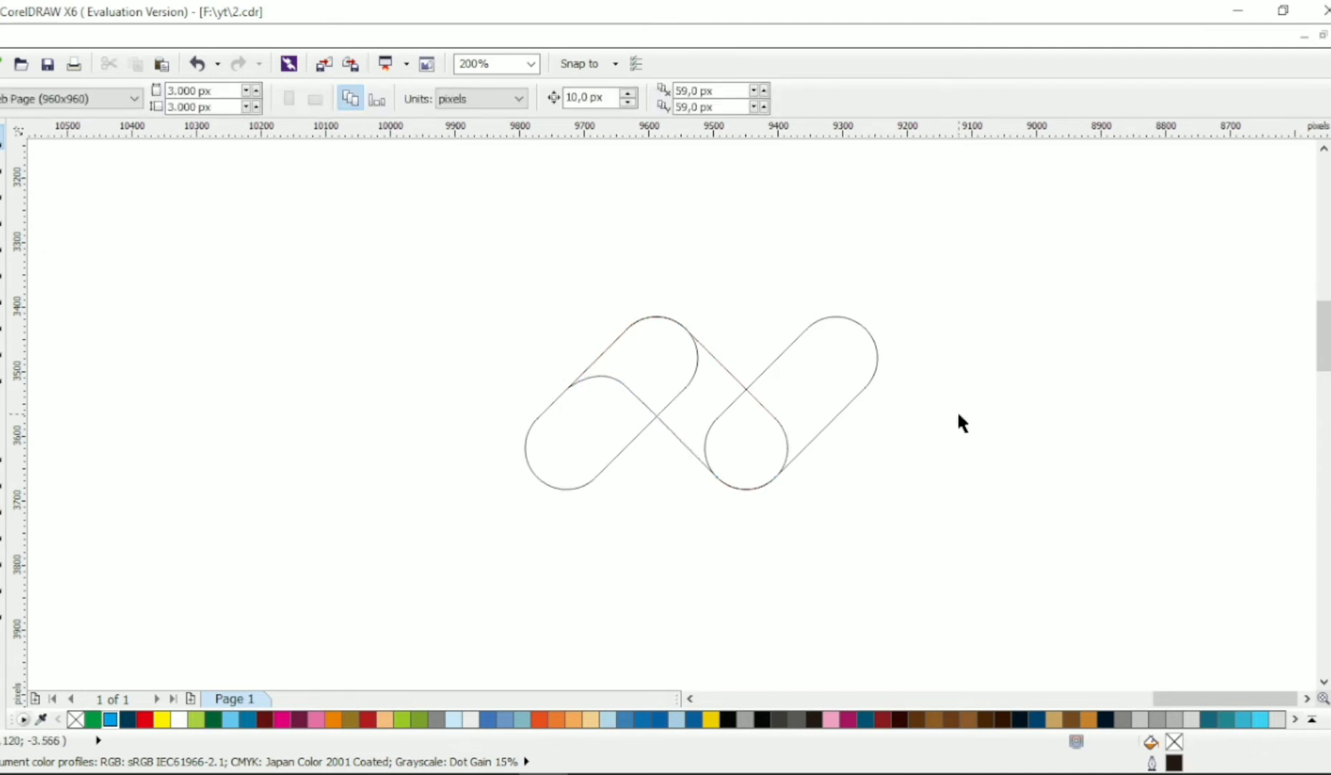
- Weld the curved middle shape to the rightmost bar and fill the result with green
key("ctrl+a")
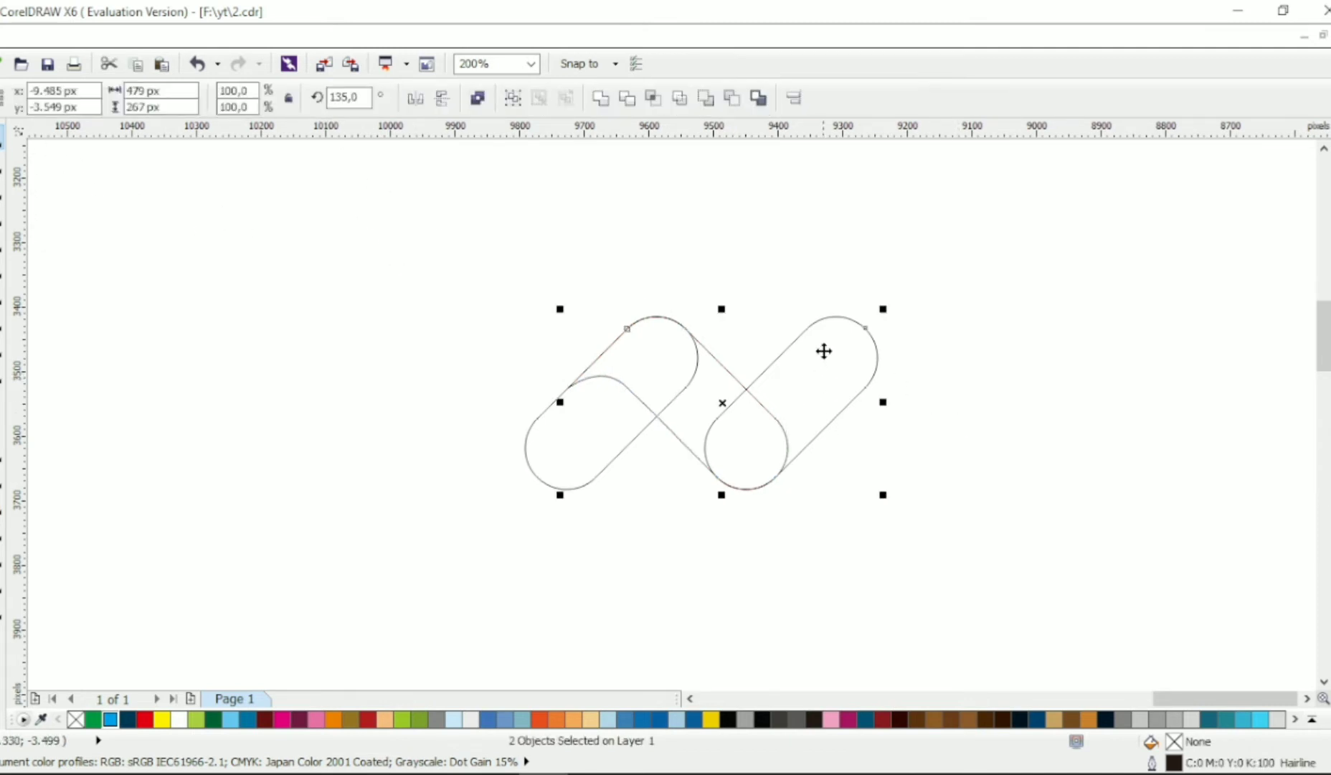
left_click(605, 101)
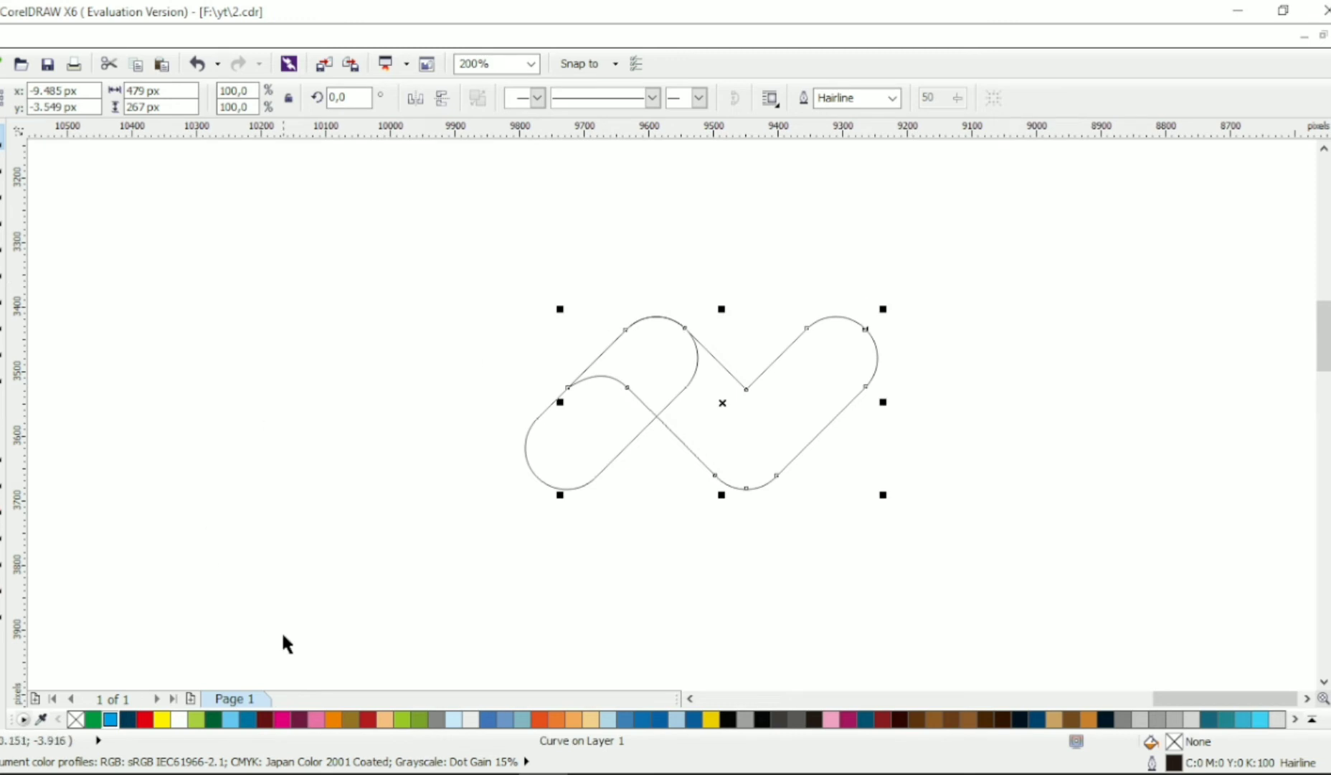
left_click(110, 718)
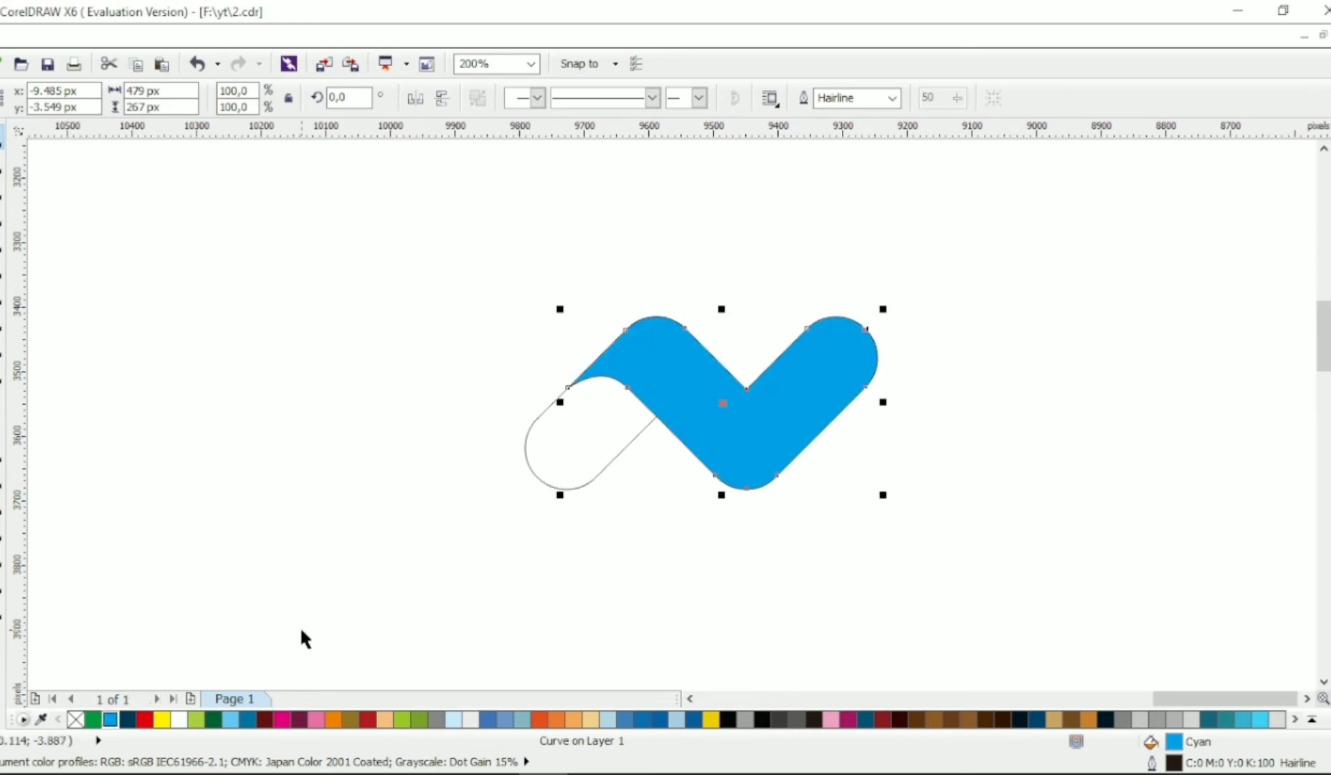
left_click(93, 718)
- Fill the left bar with a linear gradient from dark green at the fold to green at its lower end
left_click(534, 460)
left_click(529, 457)
left_click(213, 719)
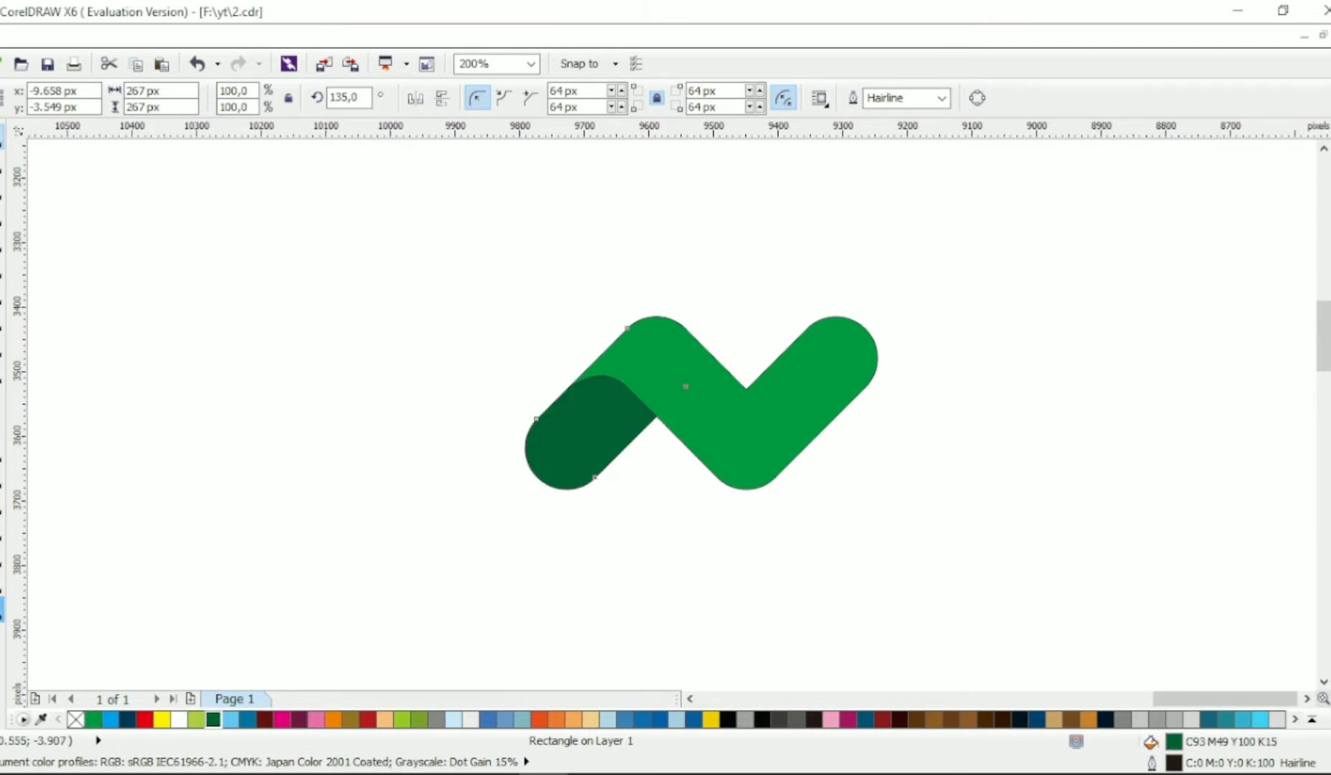
key("g")
left_click_drag(621, 394, 532, 472)
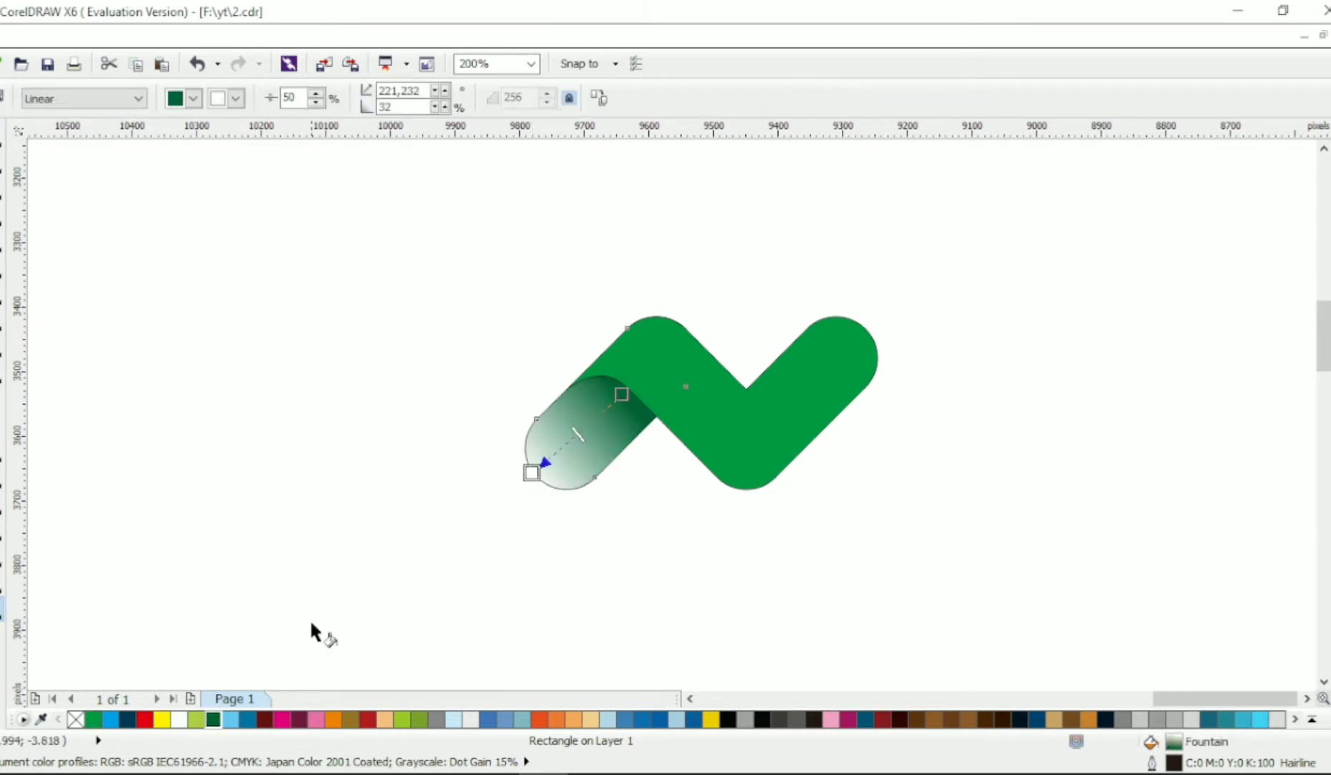
left_click(93, 718)
- Remove the outlines from both green shapes
left_click(3, 139)
left_click_drag(465, 280, 767, 421)
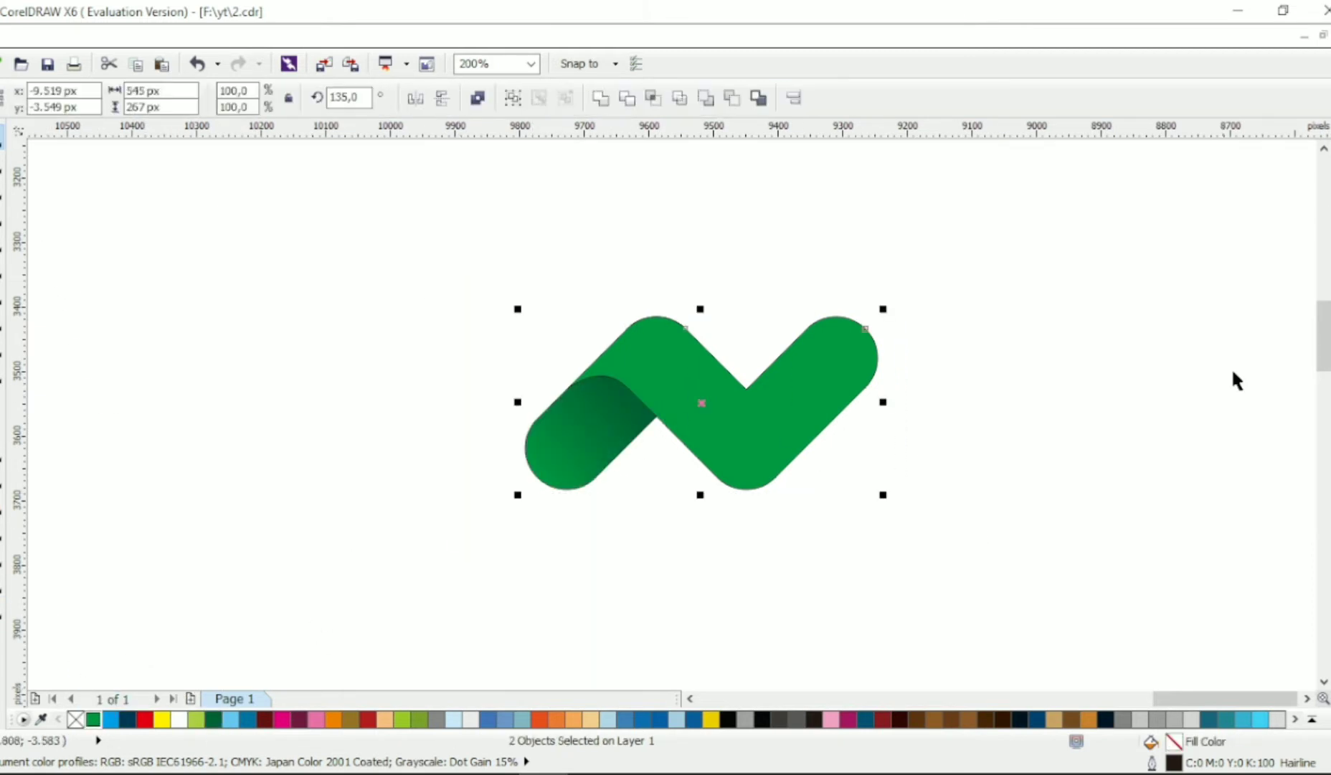
left_click(1227, 284)
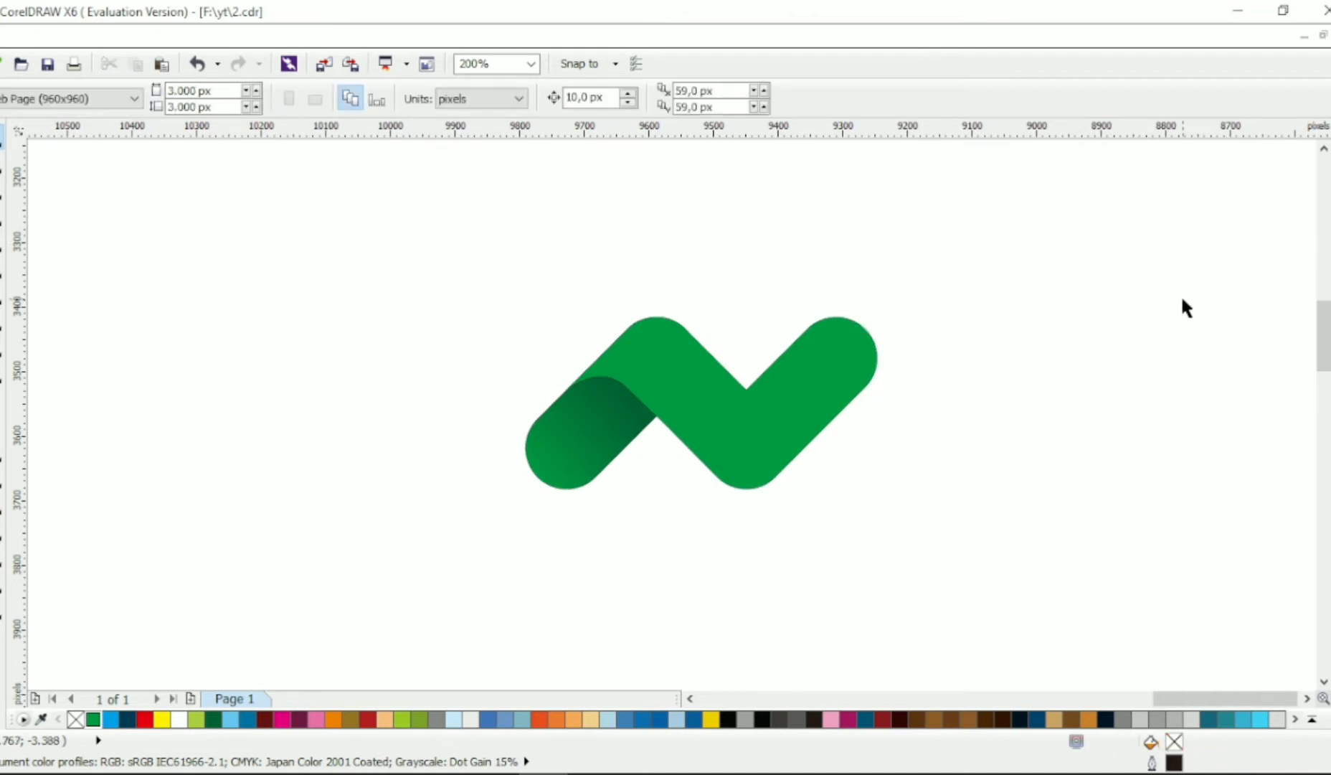
- Place a copy of the gradient bar directly below the original
left_click(562, 454)
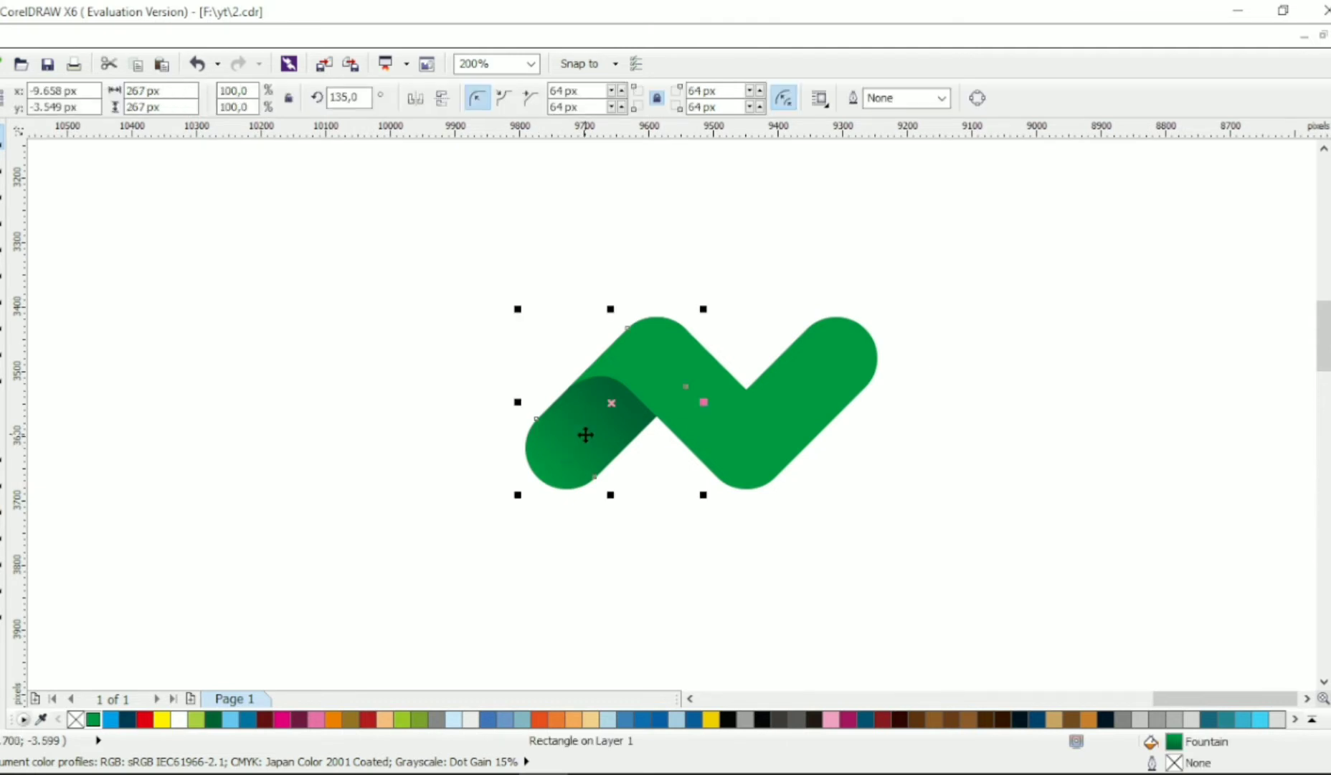
left_click_drag(585, 435, 594, 589)
right_click(595, 589)
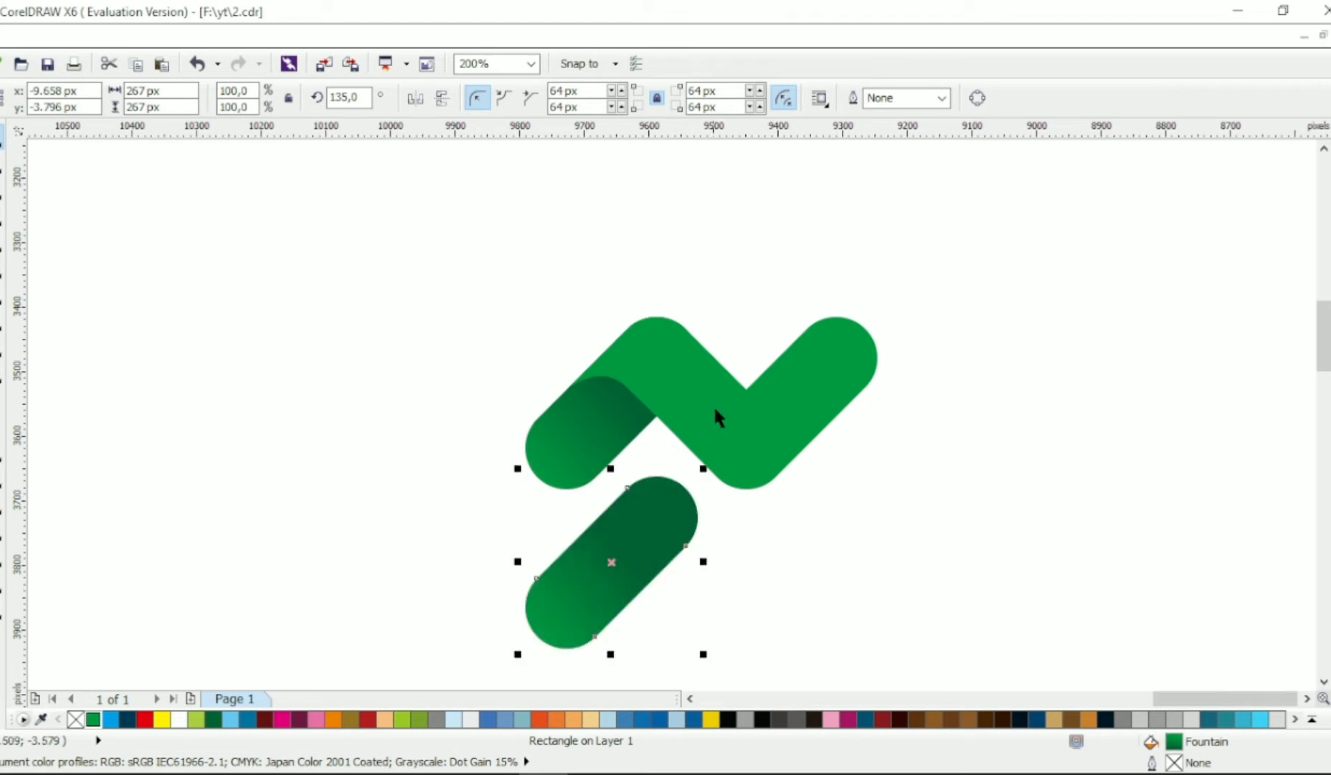
- Move the green mark and the copied bar up together by about 141 px
left_click(713, 407, "shift")
left_click(585, 418, "shift")
left_click_drag(585, 422, 585, 330)
left_click(646, 477)
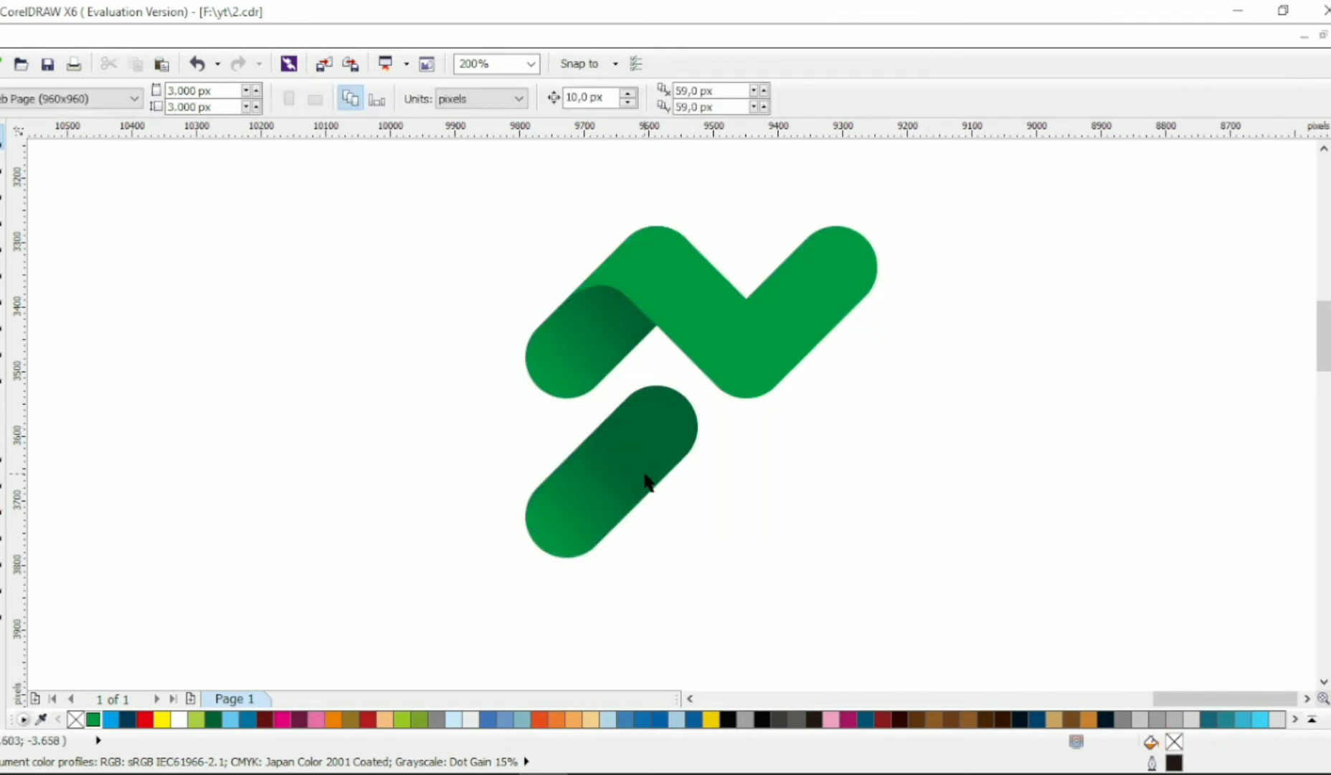
- Duplicate the lower gradient bar to its left as a horizontally mirrored bar with no fill and a black hairline outline
left_click_drag(641, 462, 497, 464)
right_click(497, 464)
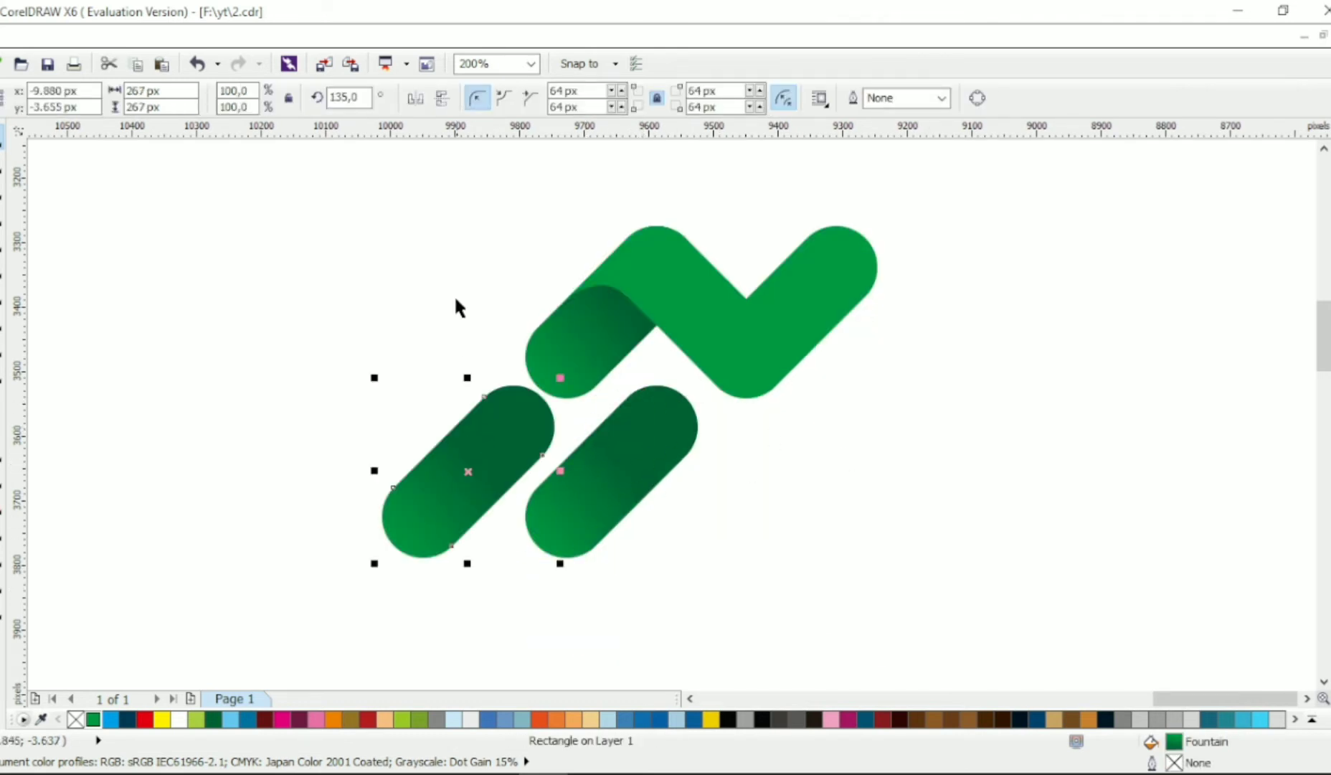
left_click(415, 98)
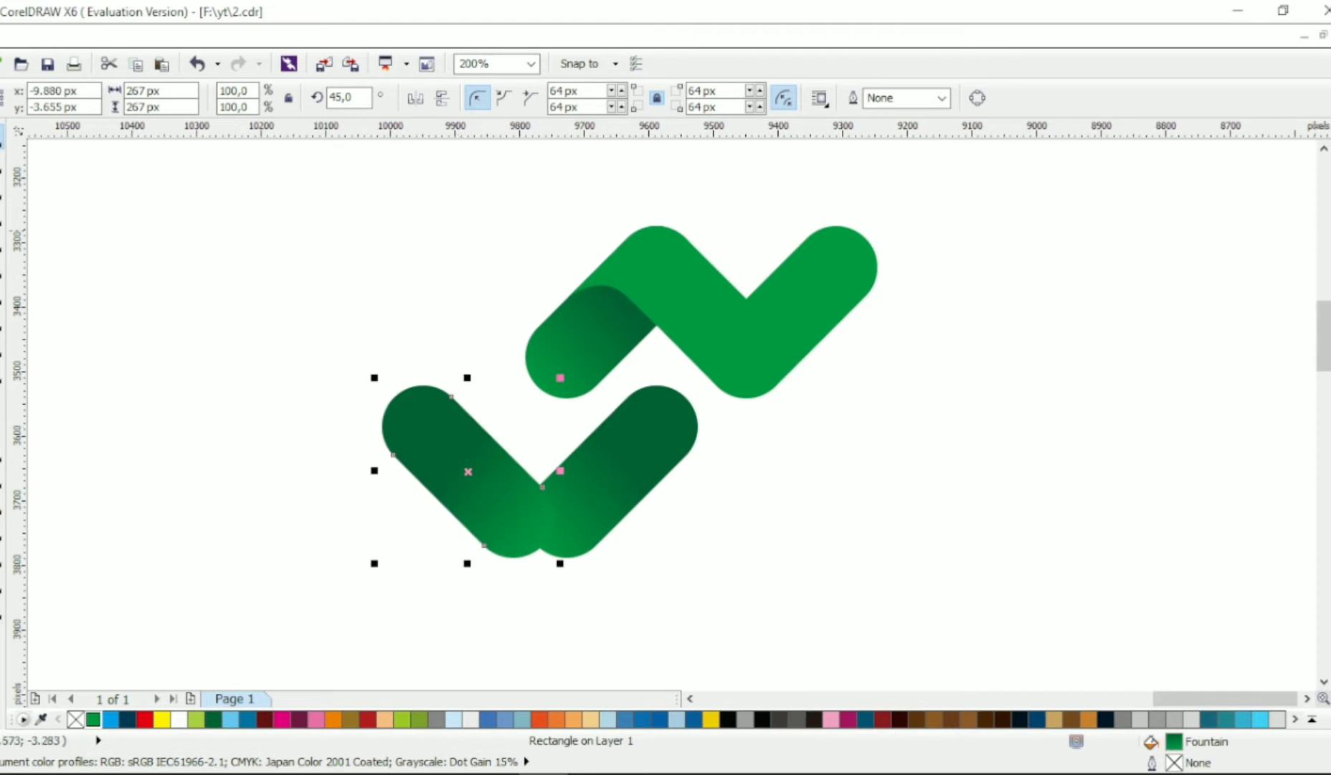
right_click(1330, 208)
left_click(1330, 189)
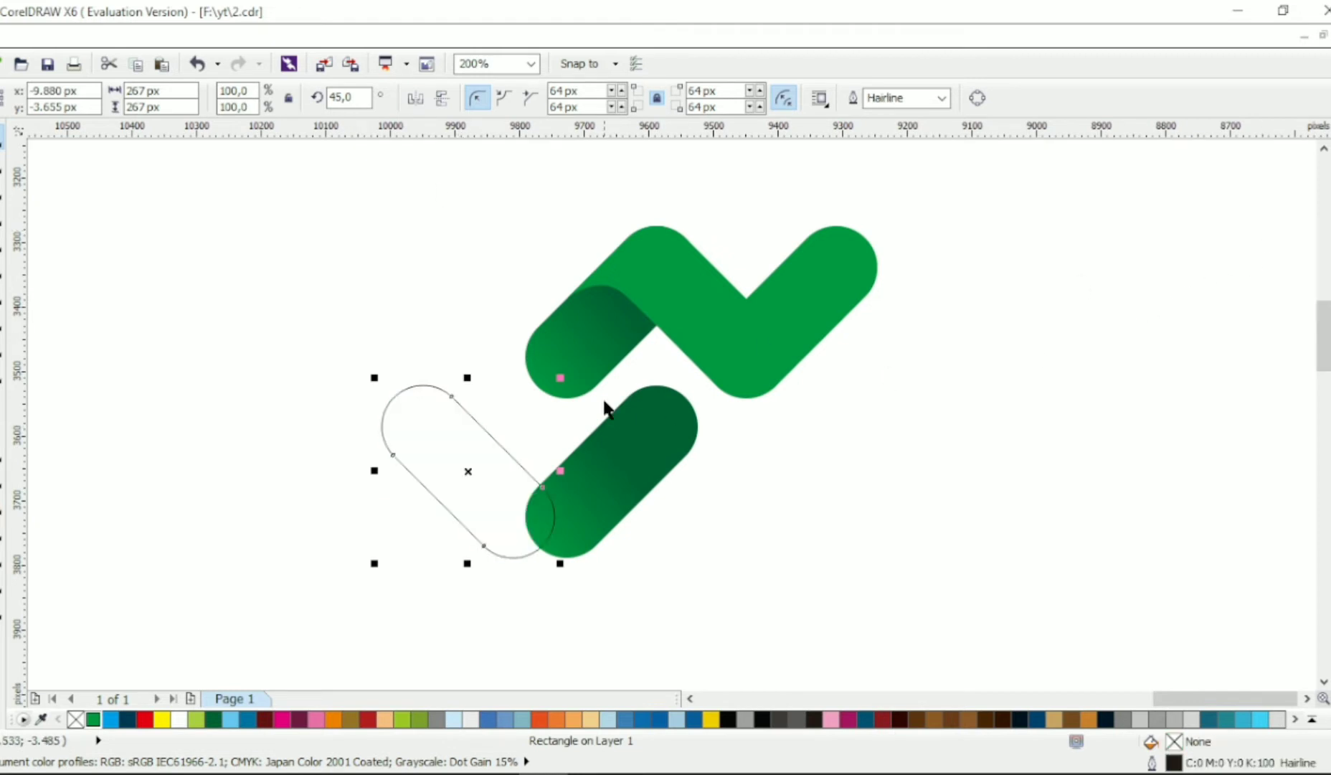
- Align the outlined bar with the lower end of the gradient bar and place a copy of it at the upper end
left_click_drag(464, 461, 692, 496)
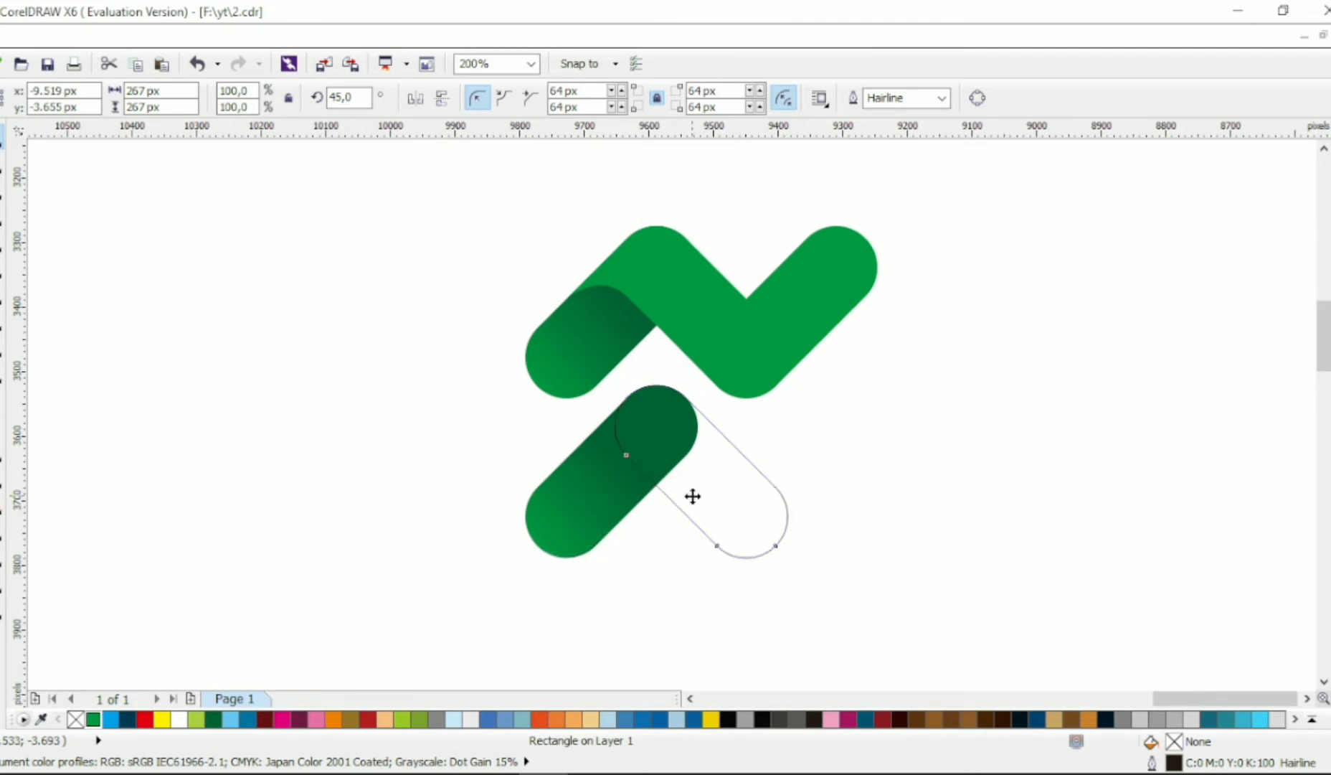
key("ctrl+z")
left_click_drag(493, 443, 677, 481)
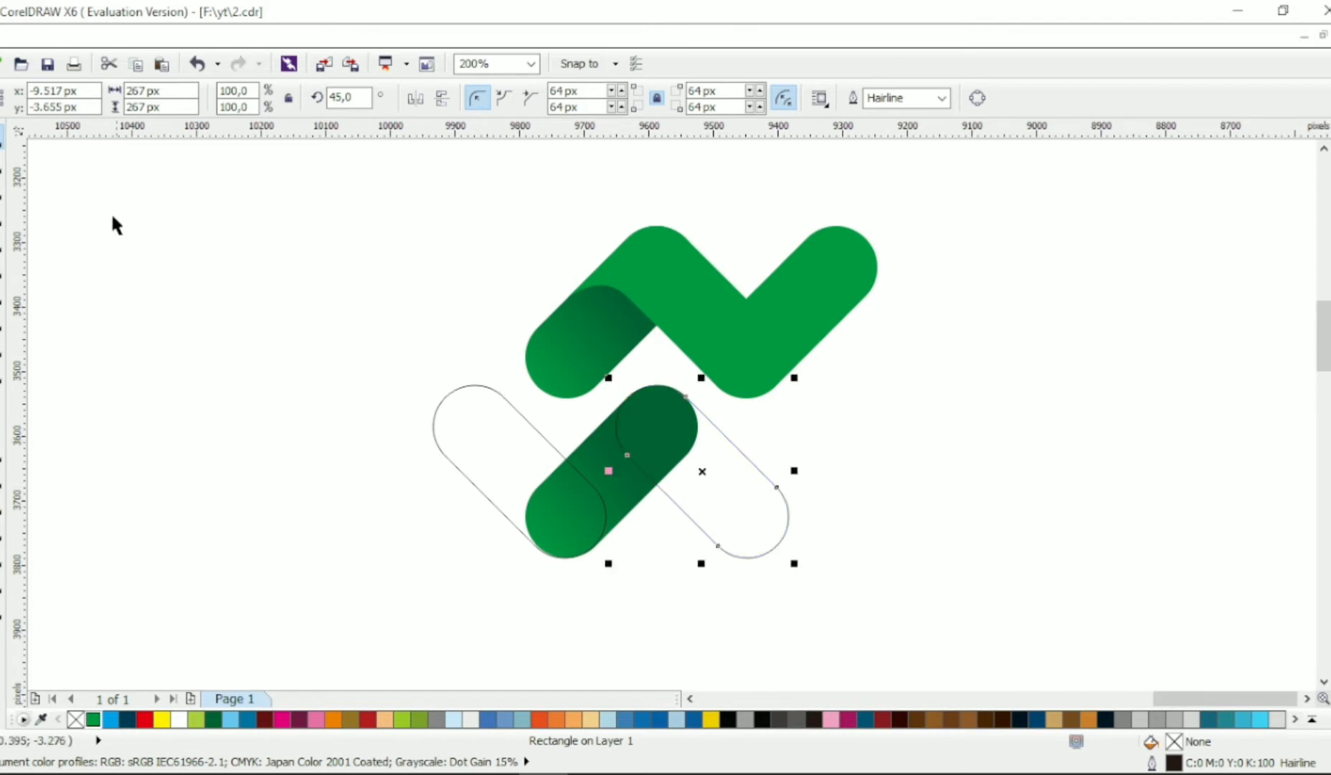
- Convert the right outlined bar to curves and extend its lower end diagonally down and outward
left_click(7, 170)
key("ctrl+q")
left_click_drag(870, 466, 725, 604)
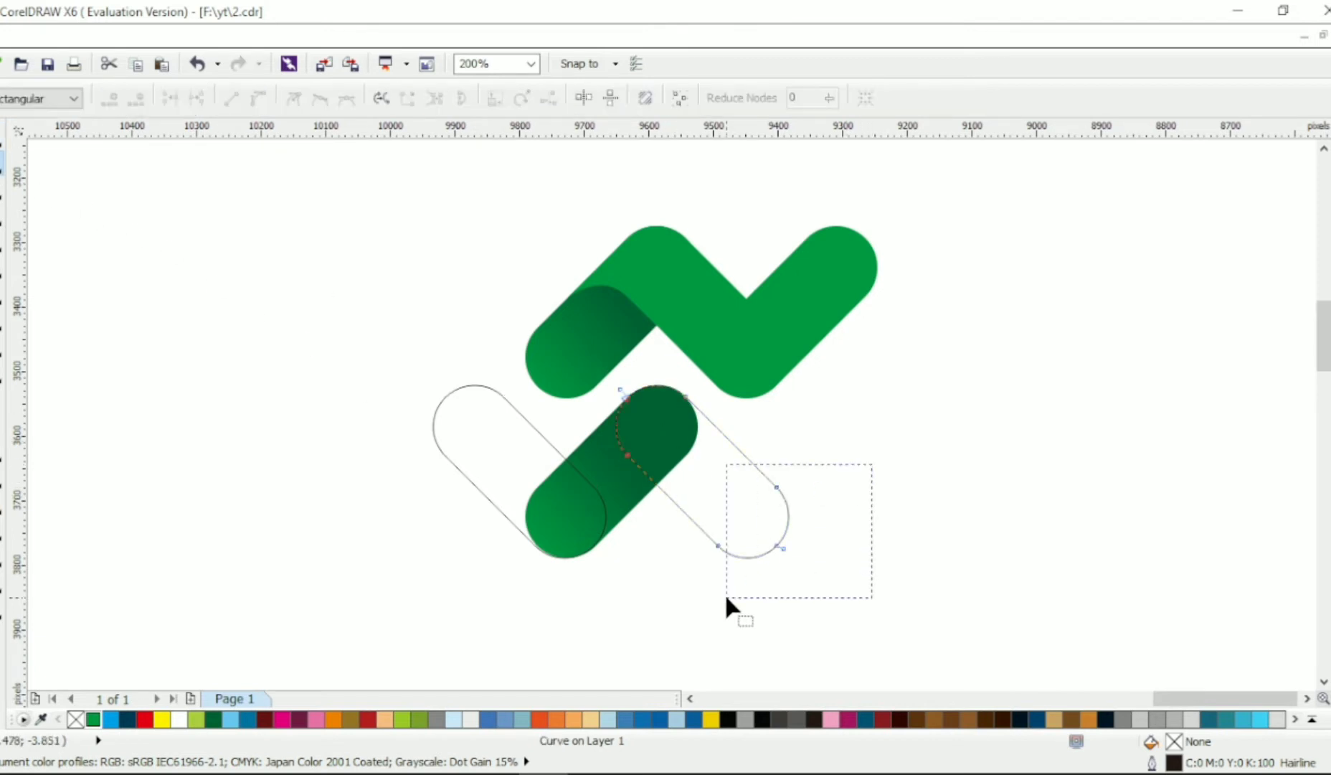
scroll(811, 517, "down", 1)
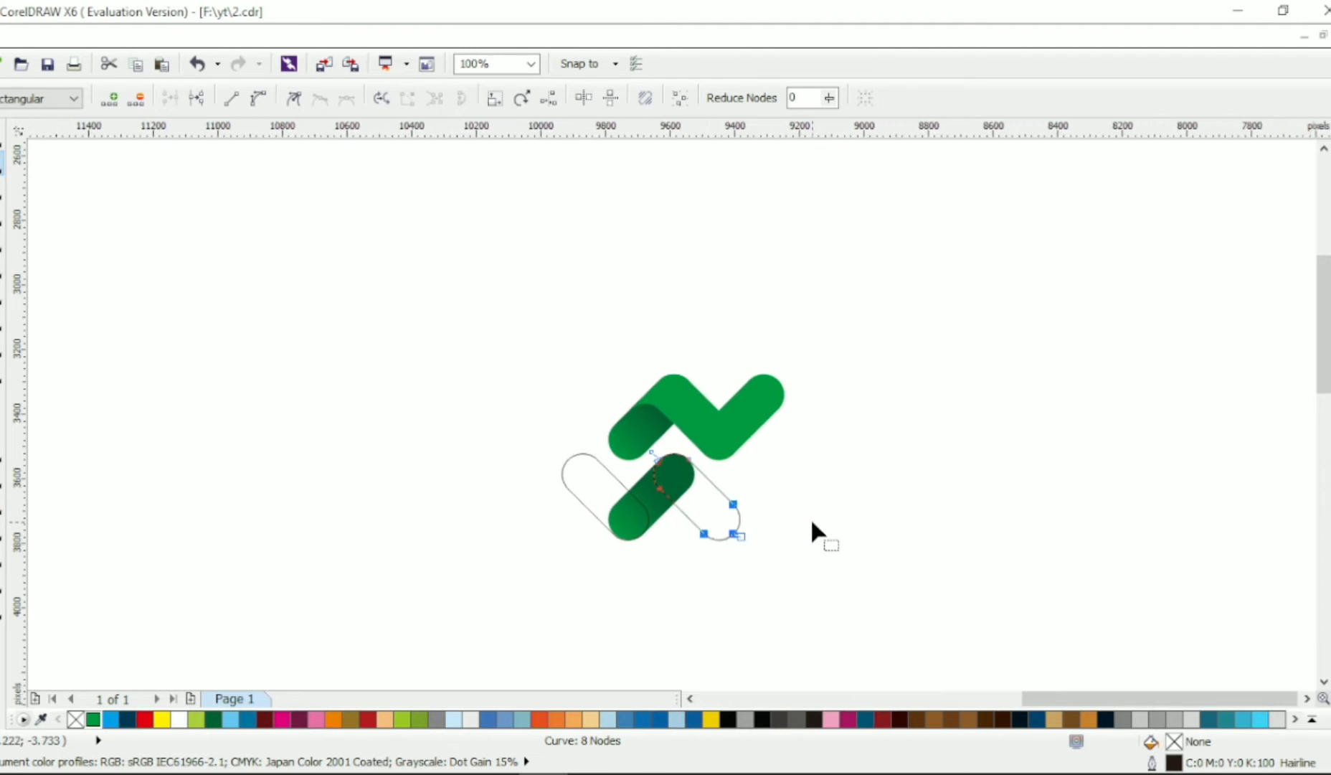
left_click_drag(705, 534, 783, 599)
- Delete the extra end-cap nodes of the lengthened bar and reshape its lower end into a round cap
left_click(812, 585)
key("Delete")
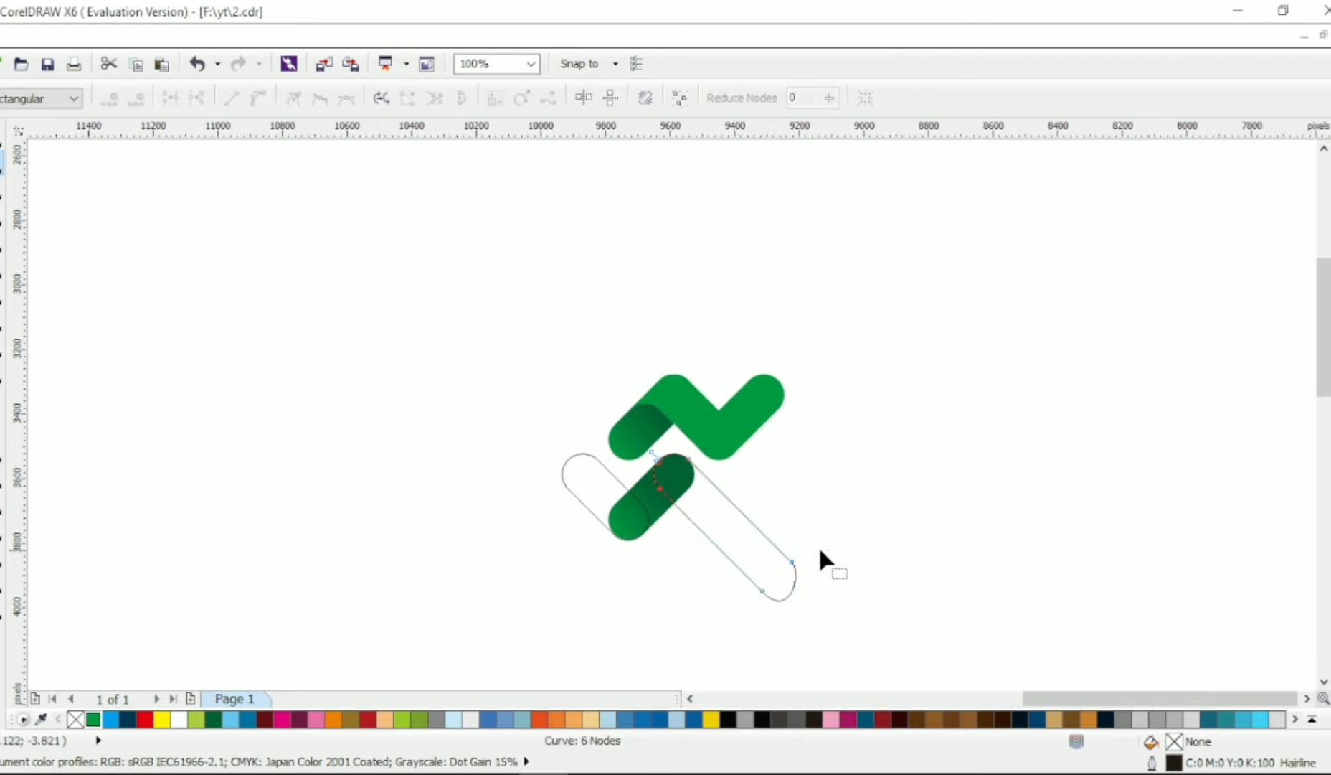
left_click_drag(819, 548, 782, 610)
left_click_drag(825, 595, 814, 585)
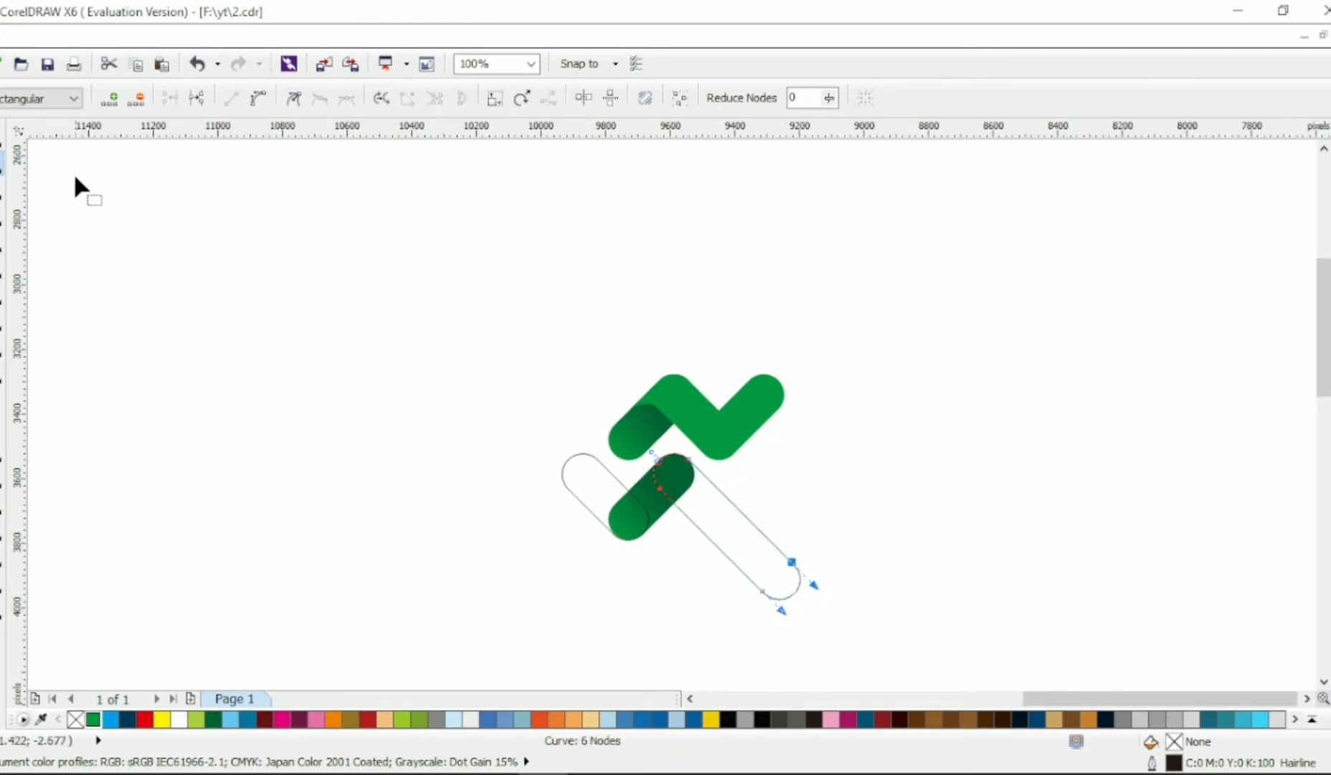
left_click(6, 144)
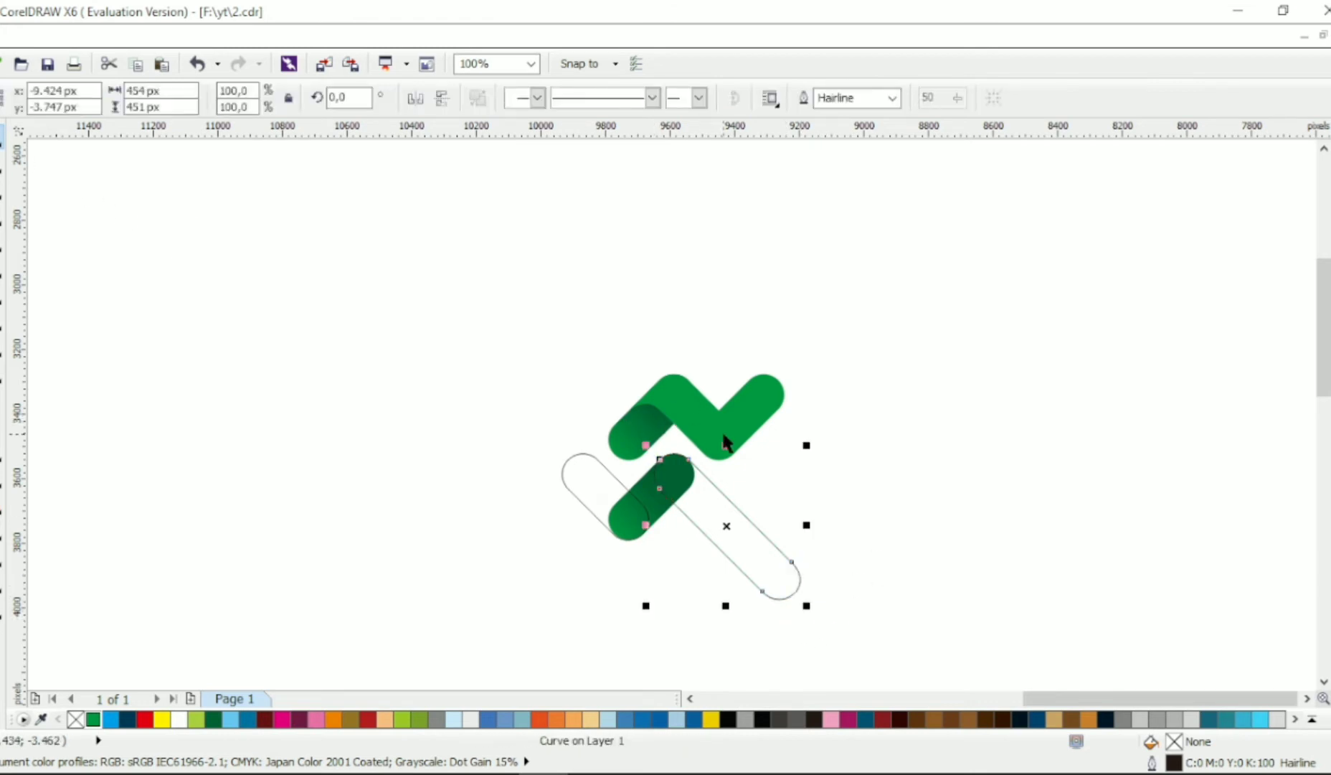
- Copy all properties of the lower gradient bar onto the long outlined bar
left_click(743, 545)
left_click_drag(667, 513, 707, 529)
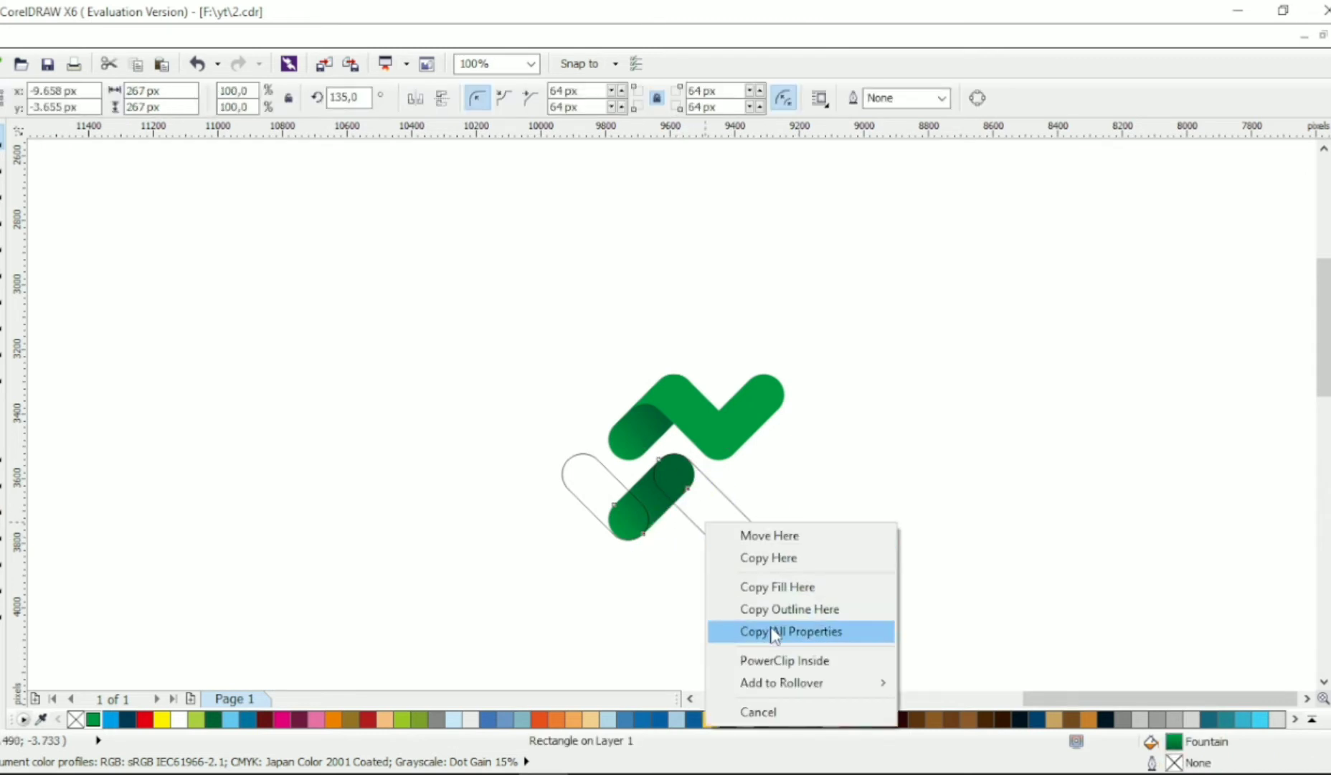
left_click(773, 632)
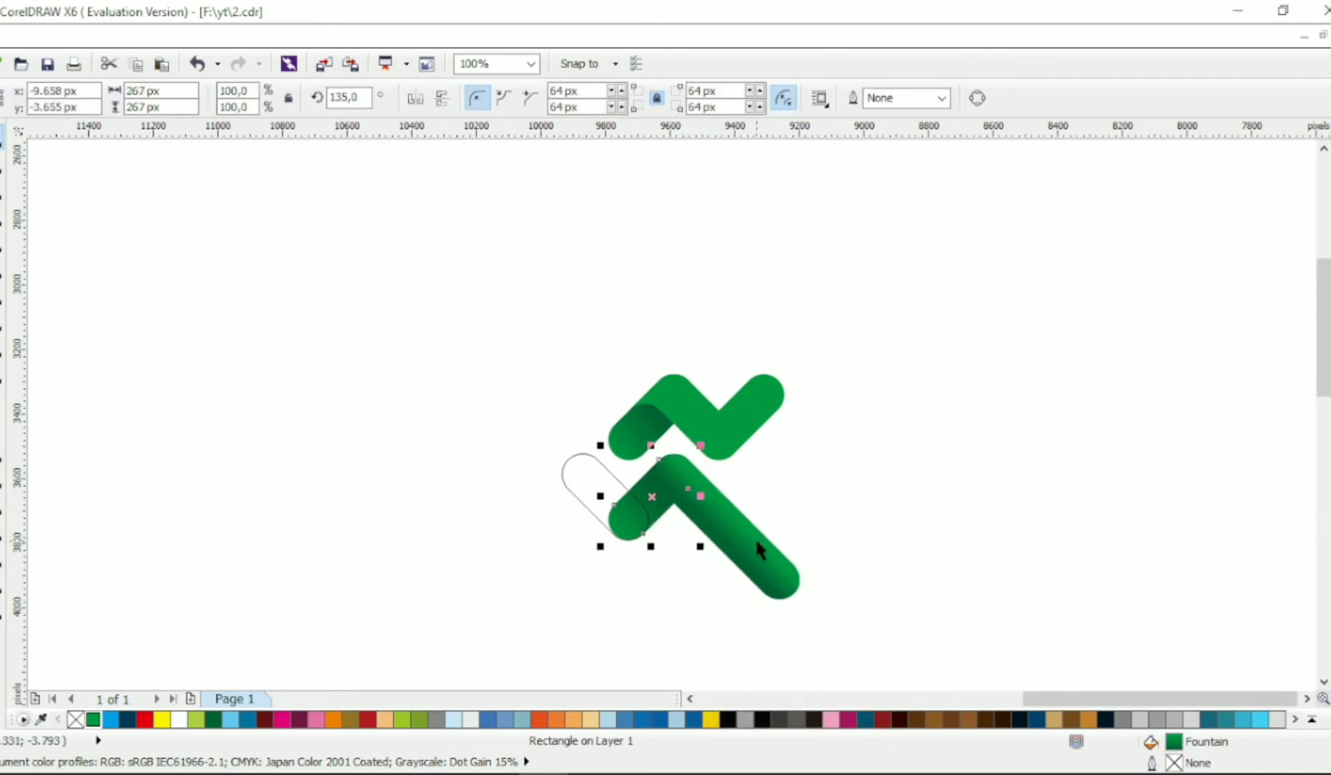
- Redirect the long bar's linear gradient along its length, from dark green at the upper end to green toward the lower end
left_click(4, 610)
left_click_drag(664, 462, 729, 557)
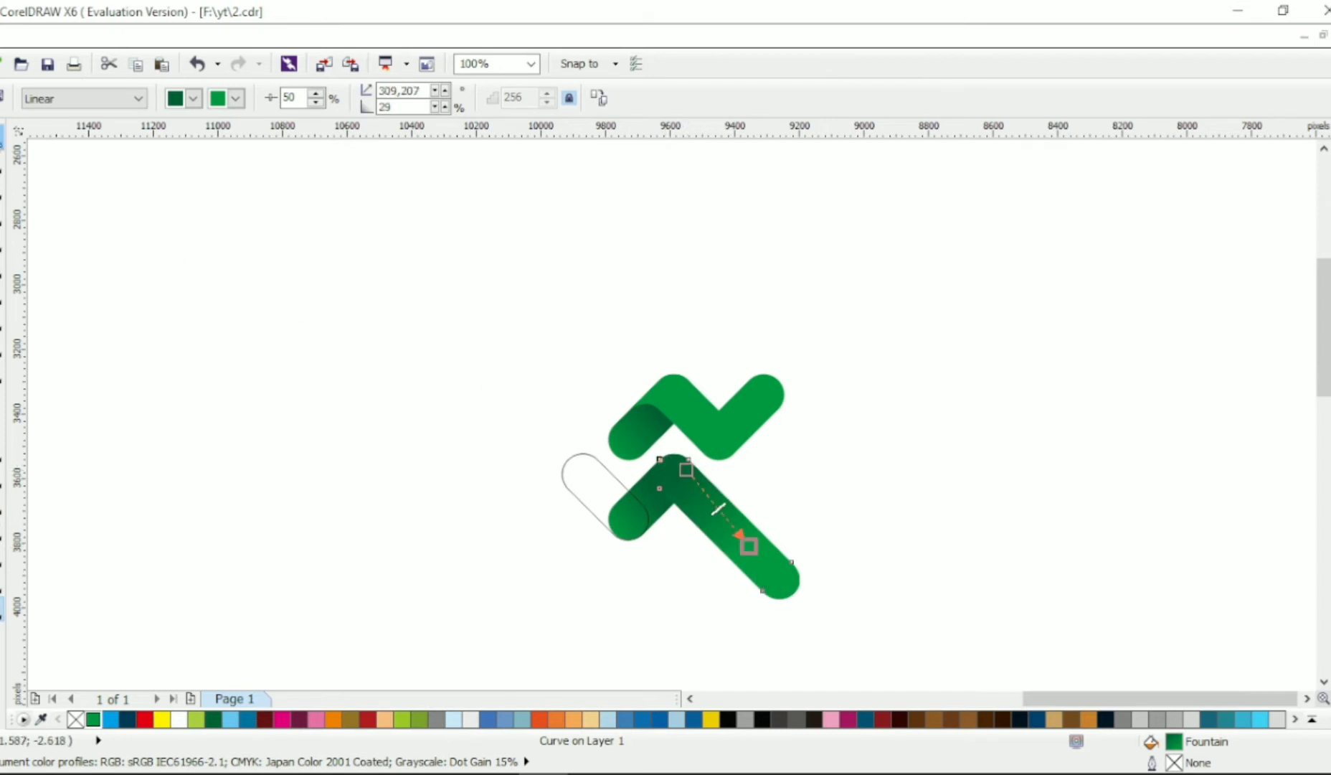
left_click(9, 150)
left_click(429, 346)
- Weld the left outlined bar to the lower gradient bar and fill the combined shape with solid green
left_click(590, 486)
left_click(655, 510, "shift")
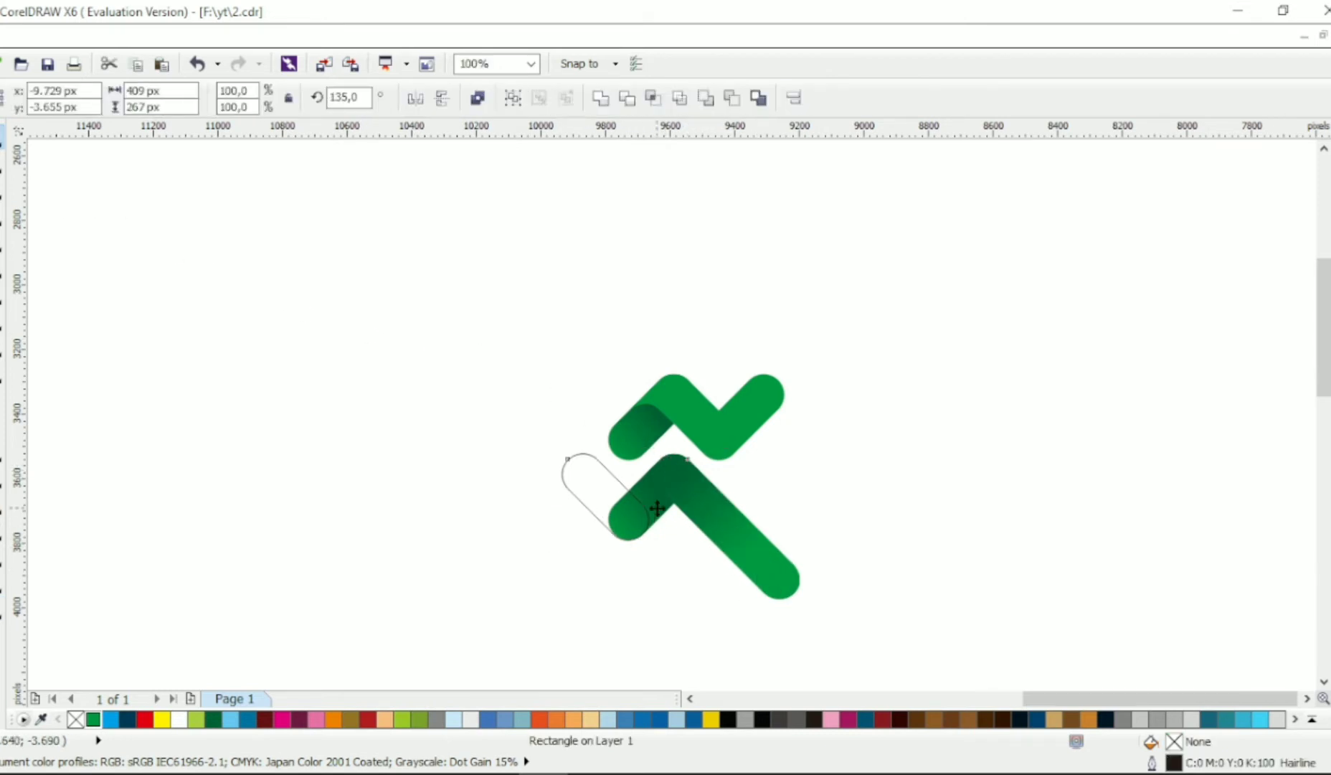
left_click(607, 107)
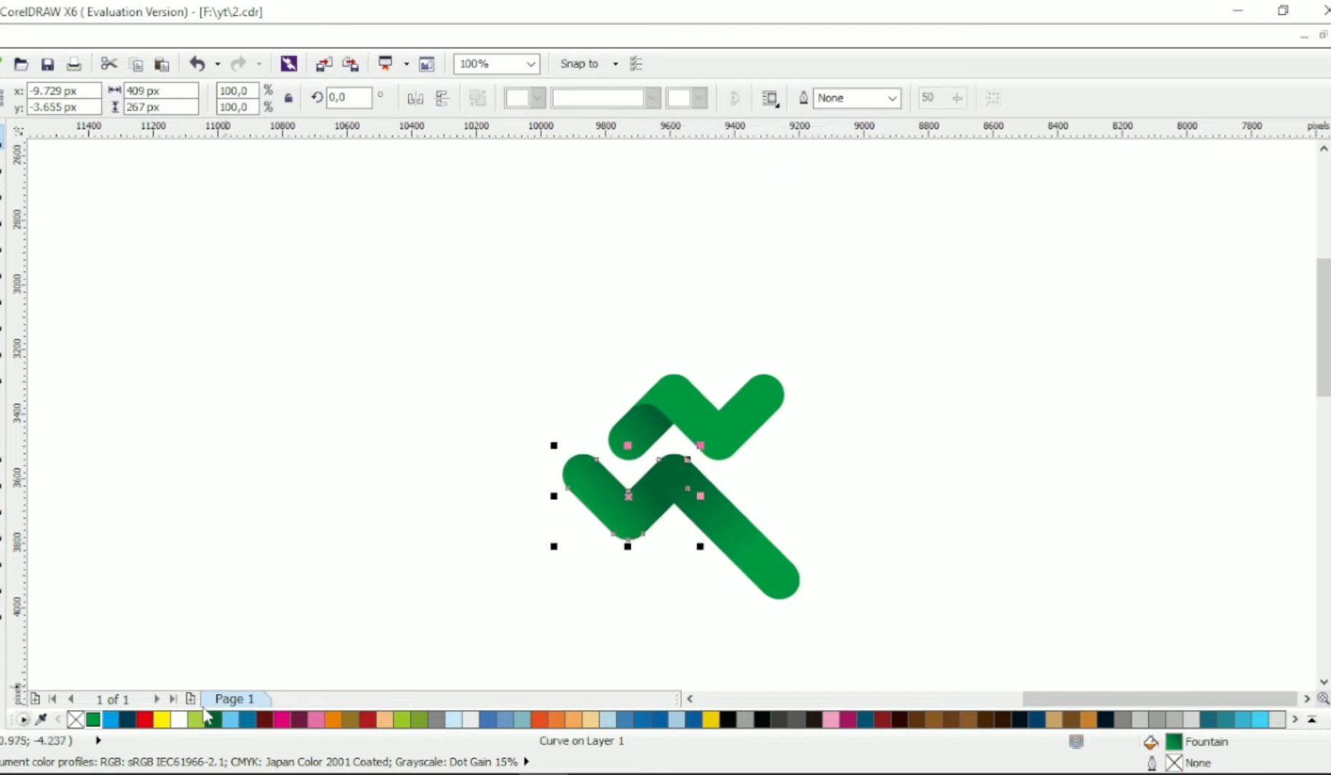
left_click(249, 532)
left_click(644, 523)
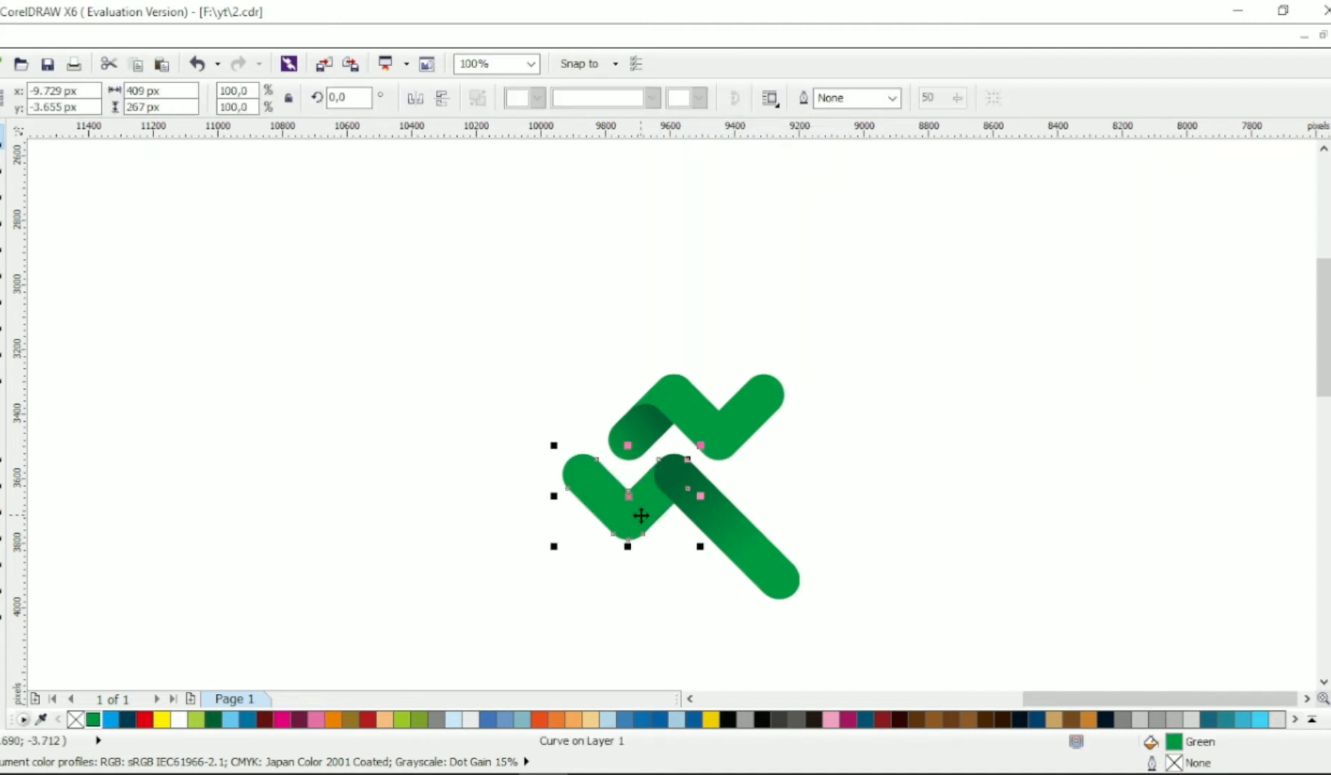
left_click(819, 478)
- Draw a rectangle about 408 by 134 px across the upper end of the long gradient bar
scroll(717, 502, "up", 1)
key("F6")
left_click_drag(850, 381, 587, 467)
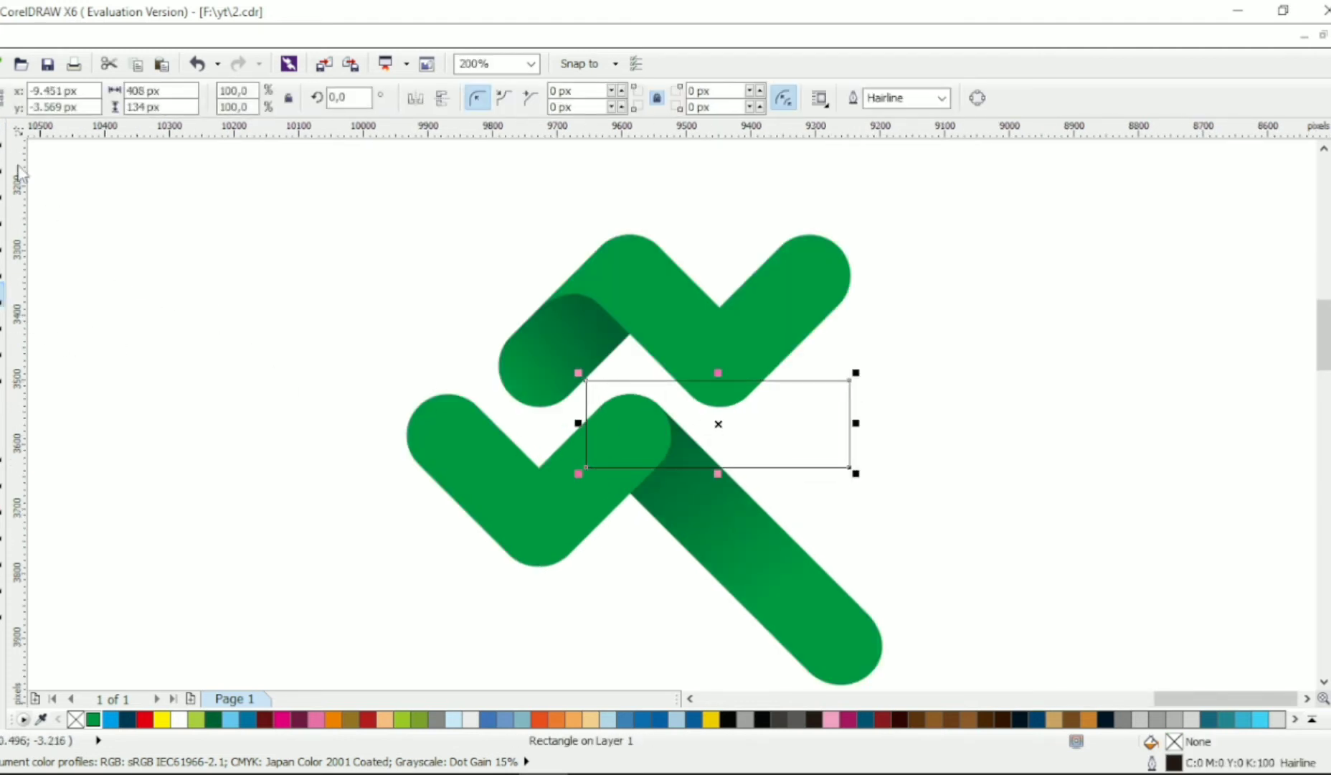
- Weld the intersection of the rectangle and the long gradient bar onto the left green shape, and delete the rectangle
key("space")
left_click(690, 476, "shift")
left_click(649, 101)
left_click(506, 518, "shift")
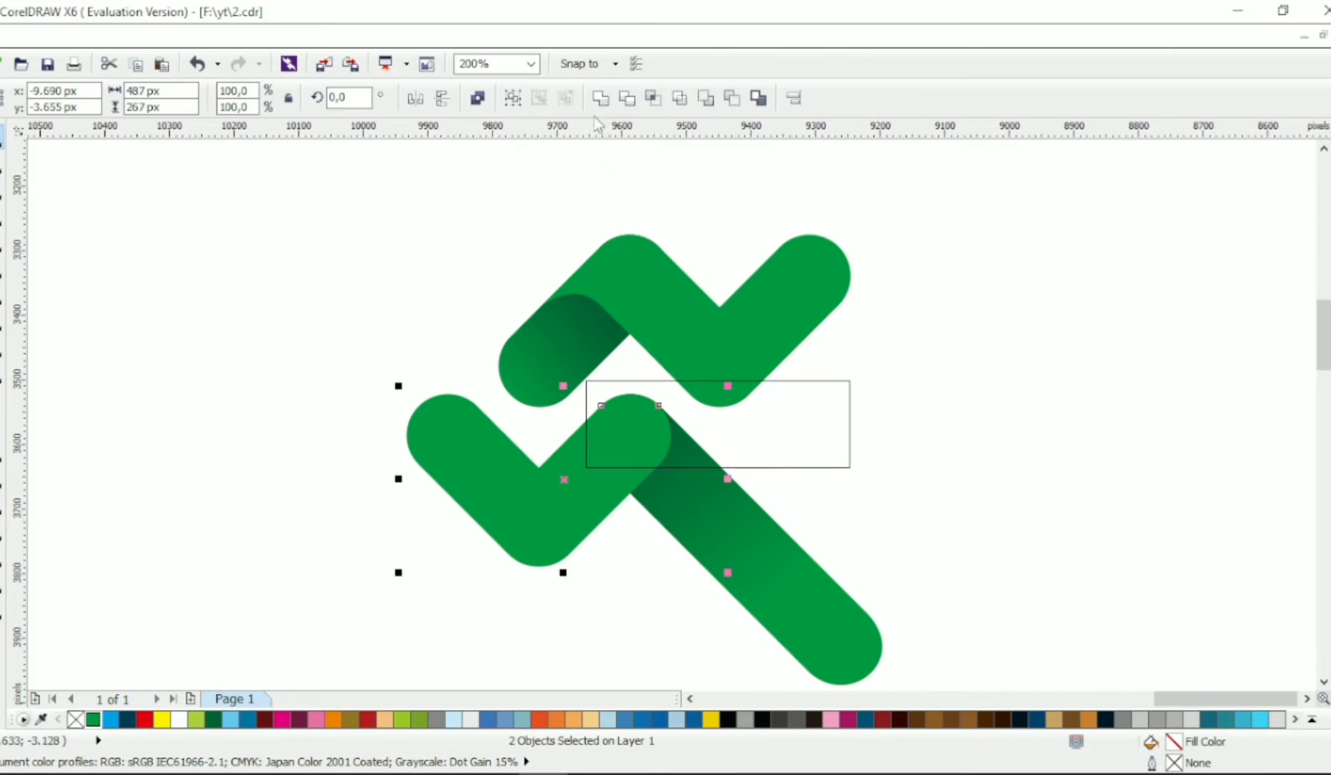
left_click(601, 99)
left_click(806, 463)
key("Delete")
- Bend the straight lower edge of the fold over the long bar into a rounded curve
left_click(594, 475)
key("F10")
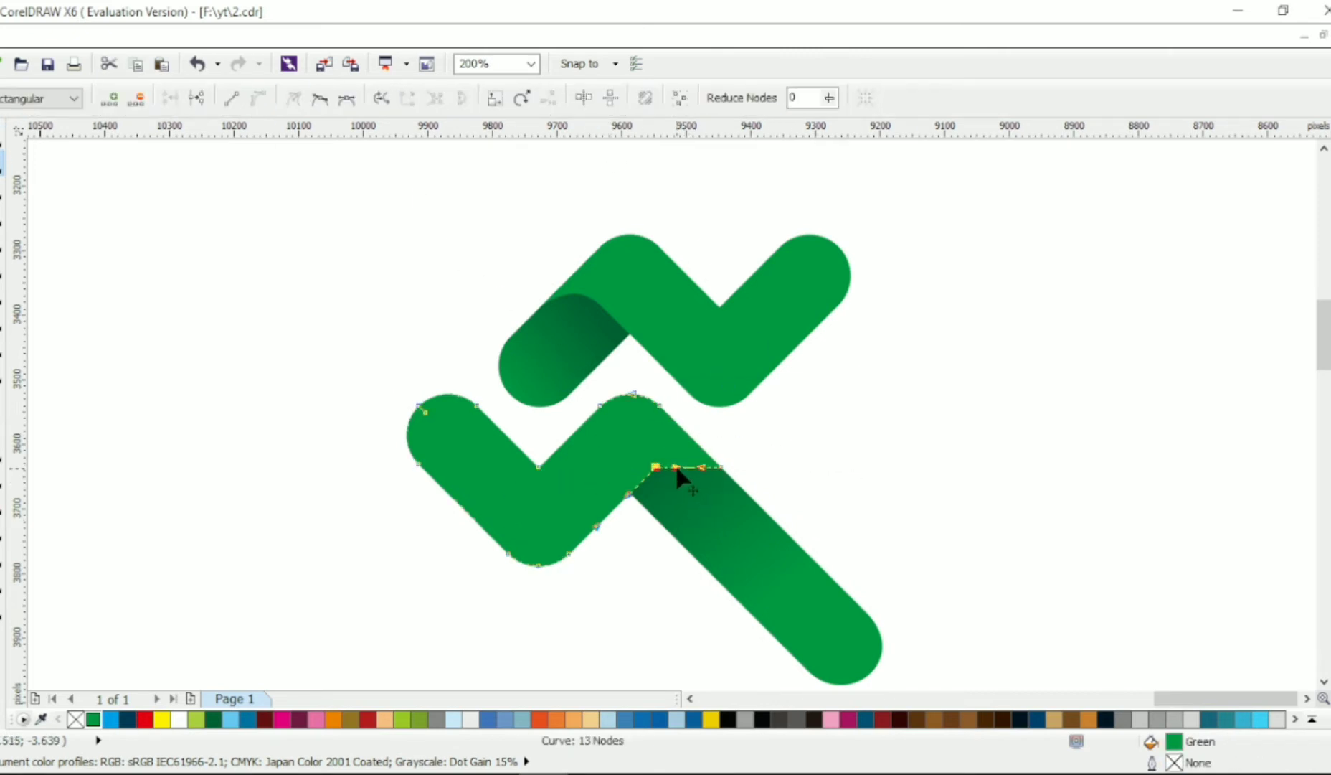
left_click_drag(699, 468, 679, 444)
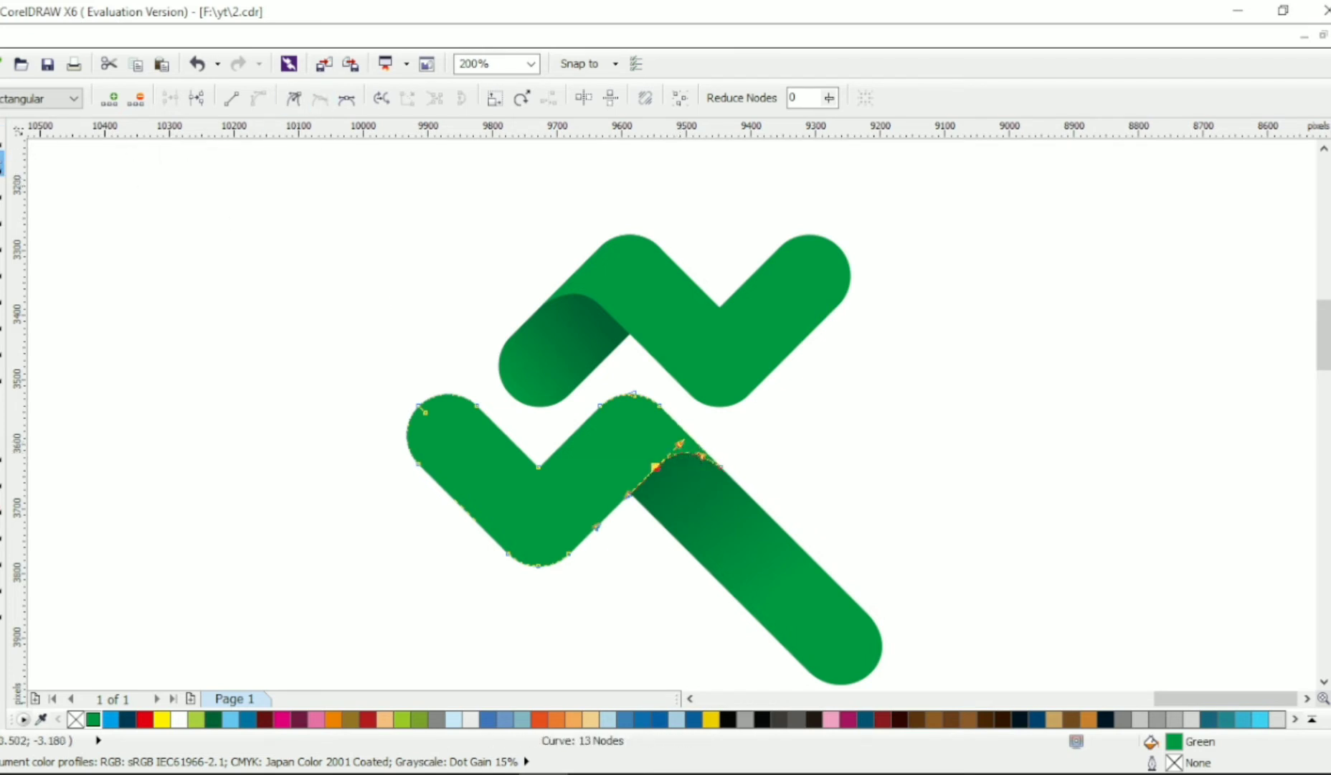
left_click(494, 366)
scroll(494, 365, "down", 1)
scroll(697, 402, "left", 3)
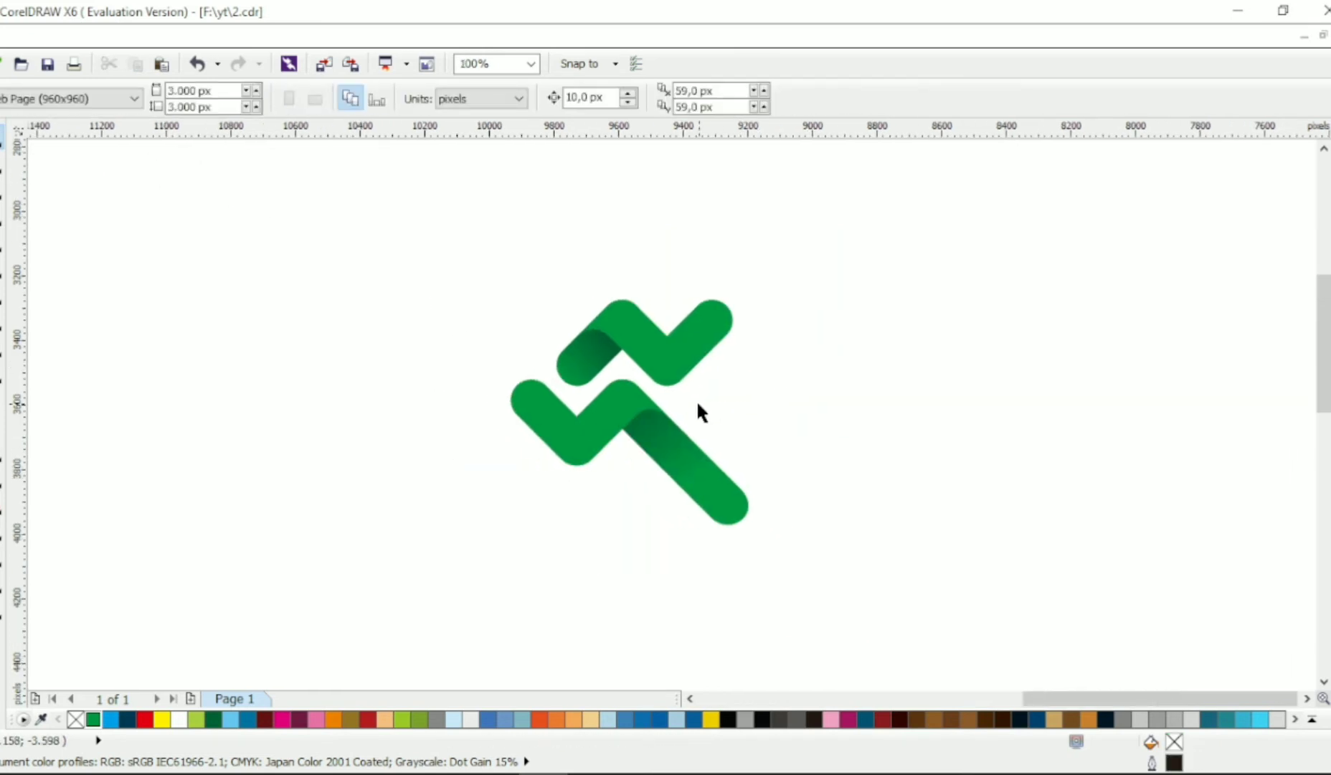
- Shorten the long bar's lower end to meet a vertical guideline placed at the right edge of the upper zigzag shape
scroll(665, 345, "up", 3)
left_click(711, 540)
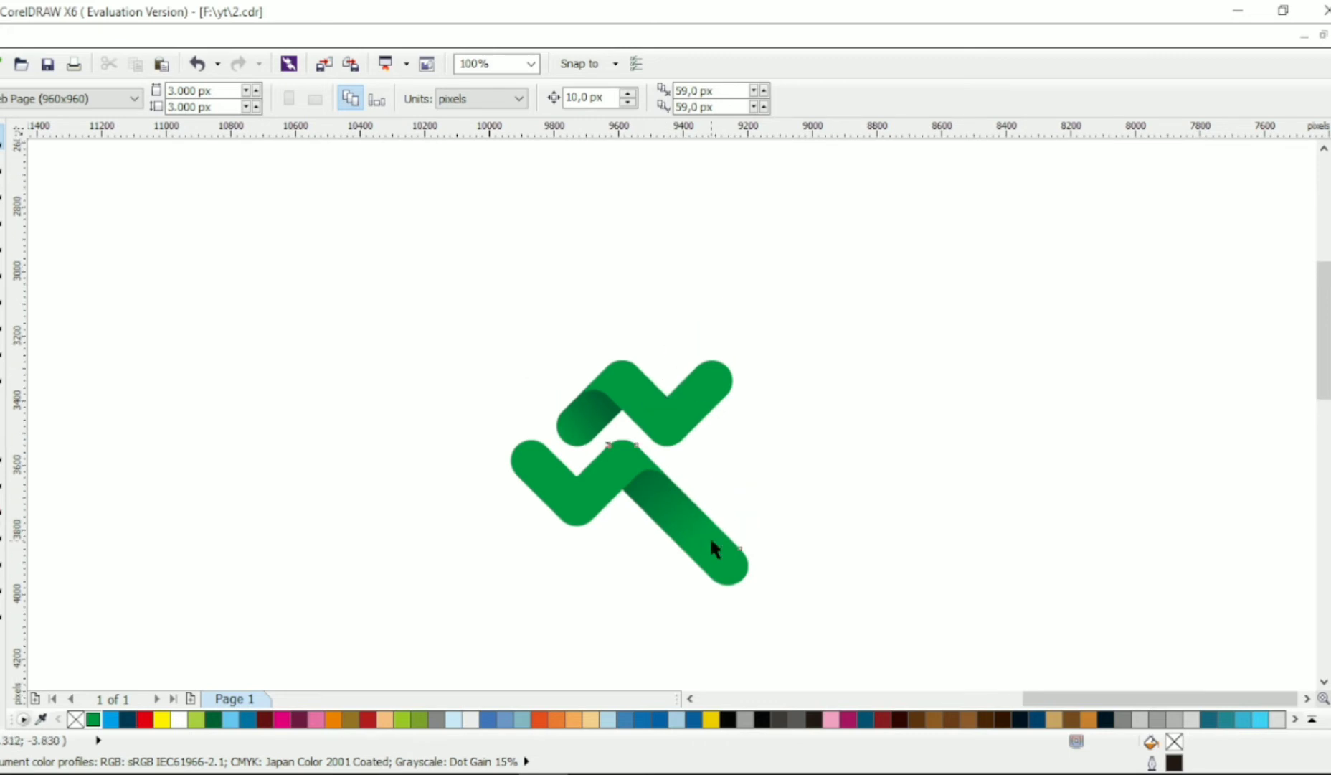
left_click(2, 169)
left_click_drag(18, 248, 733, 243)
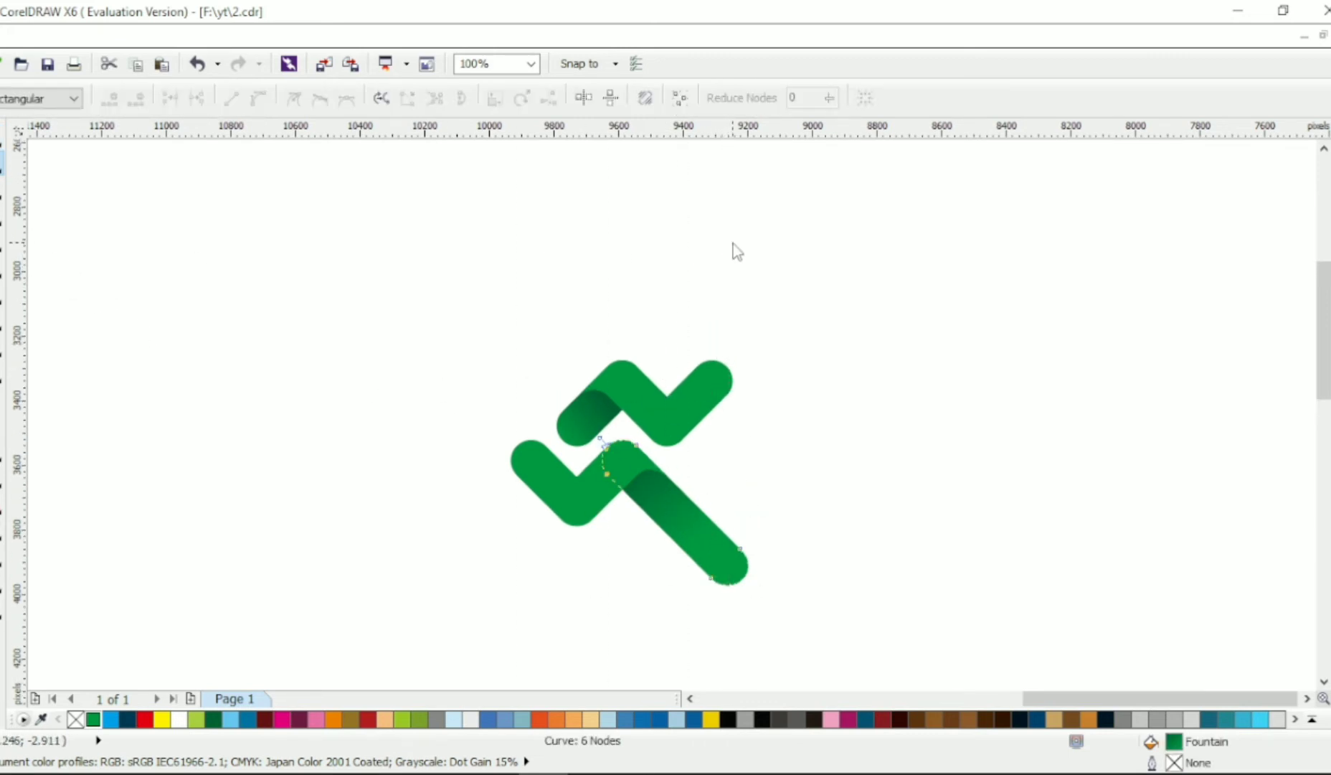
scroll(716, 538, "up", 1)
left_click_drag(861, 475, 649, 635)
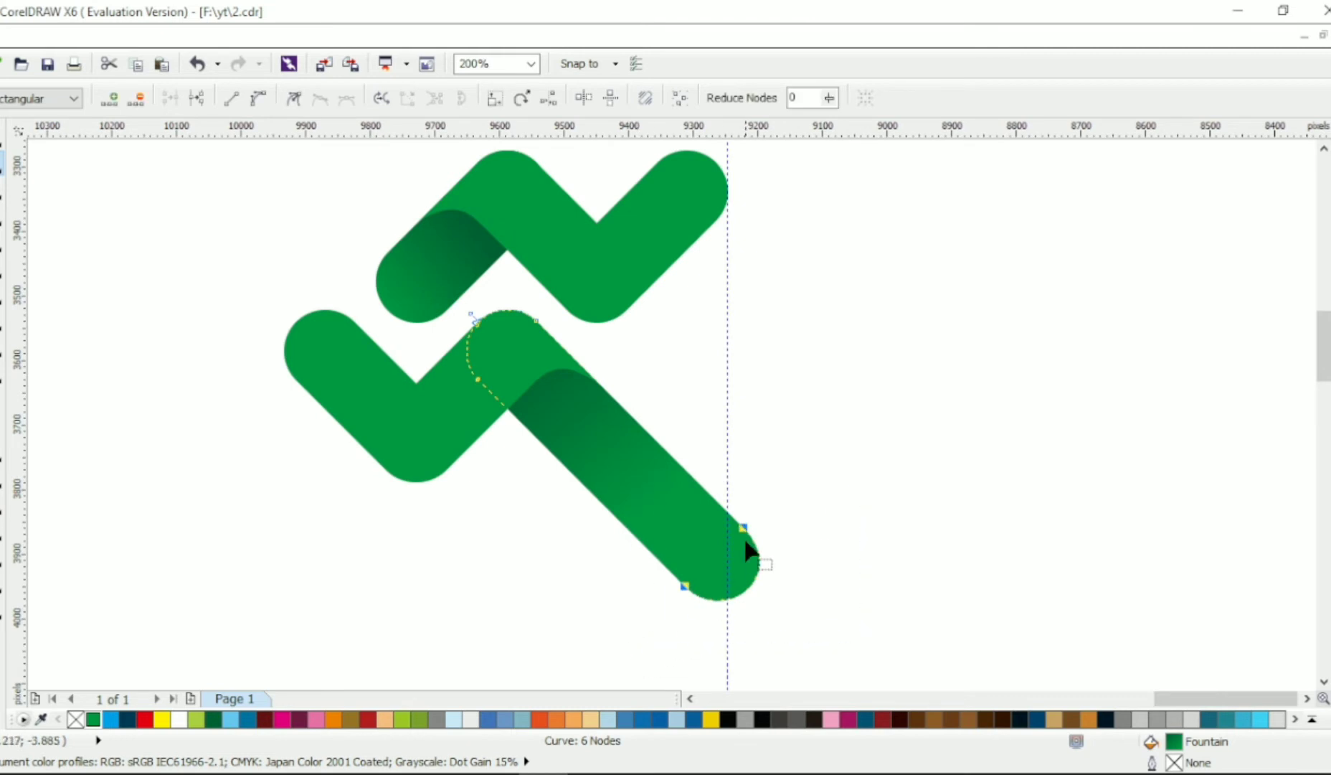
left_click_drag(743, 528, 711, 495)
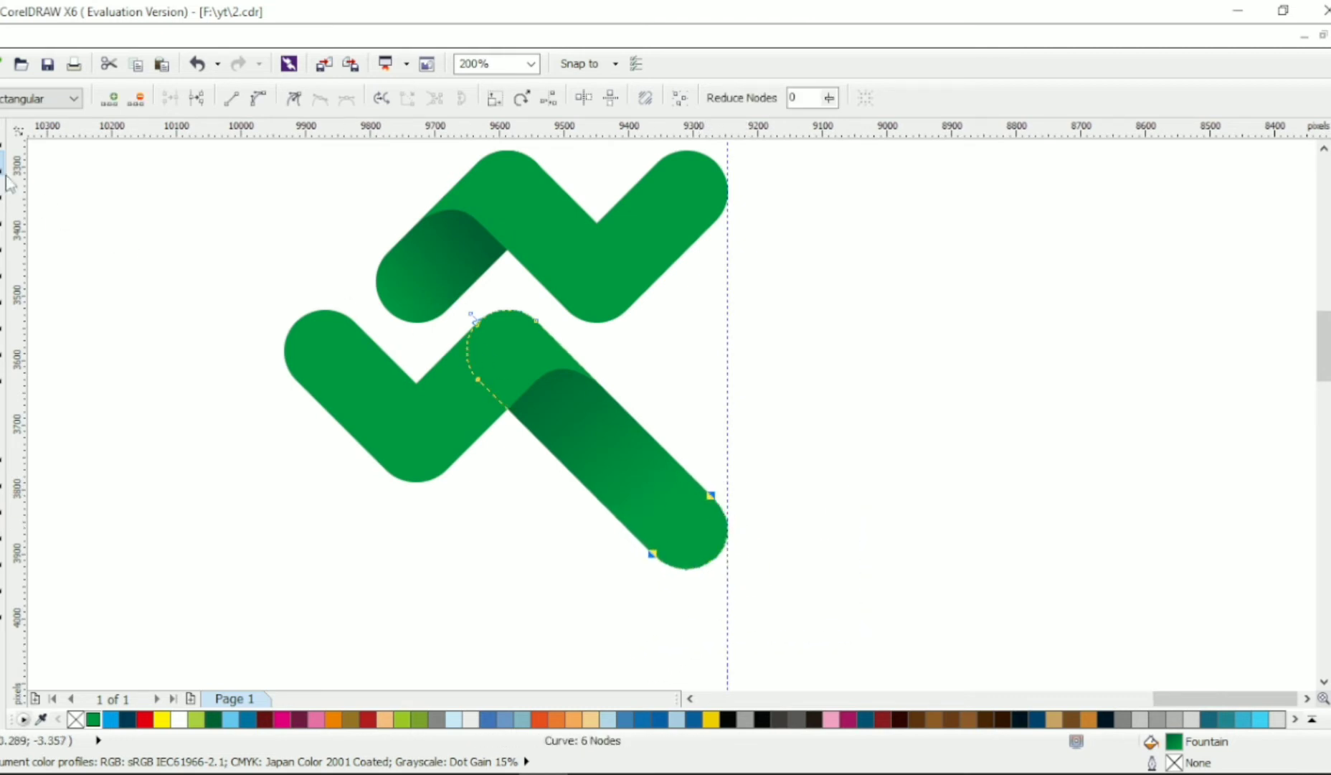
- Delete the vertical guideline
left_click(3, 140)
left_click(179, 196)
scroll(494, 248, "down", 1)
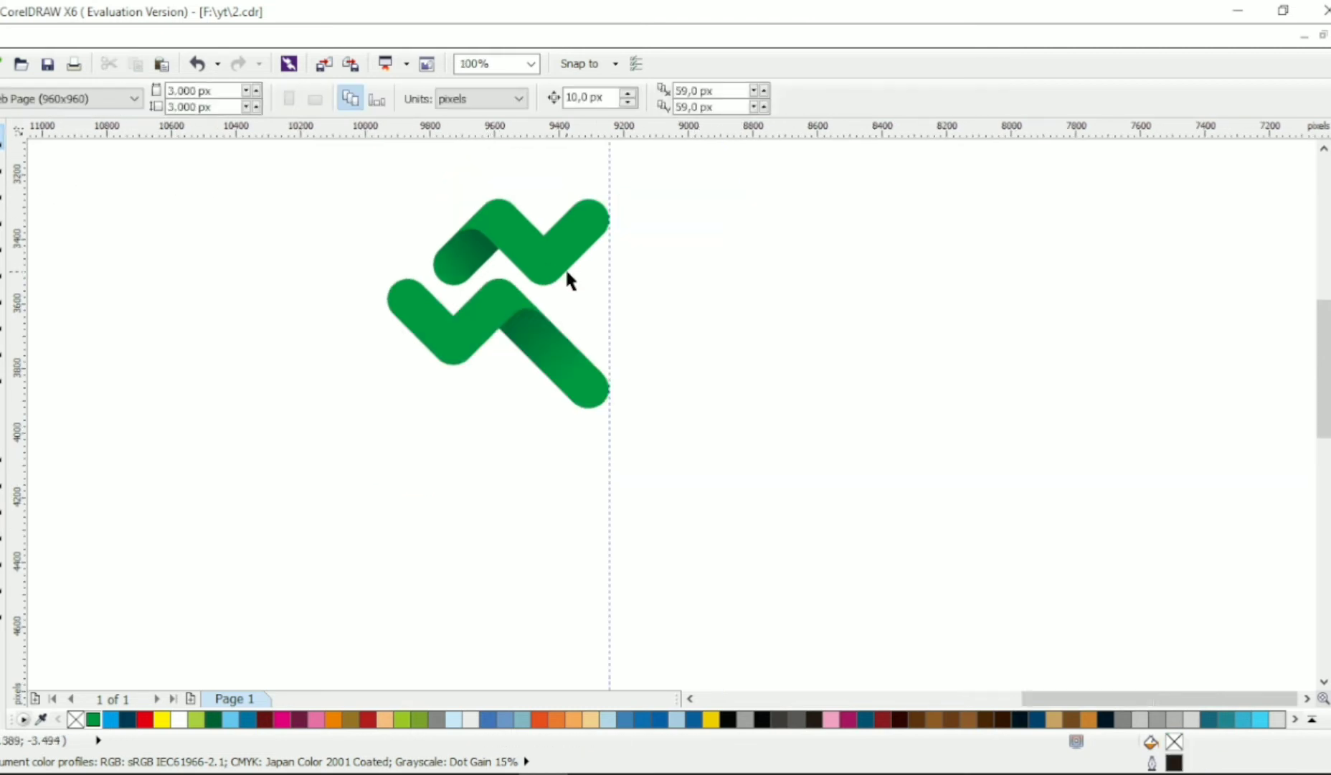
left_click(610, 273)
key("Delete")
- Draw a circle about 127 px in diameter and place it above the notch of the upper zigzag shape
scroll(646, 287, "up", 1)
scroll(643, 287, "up", 1)
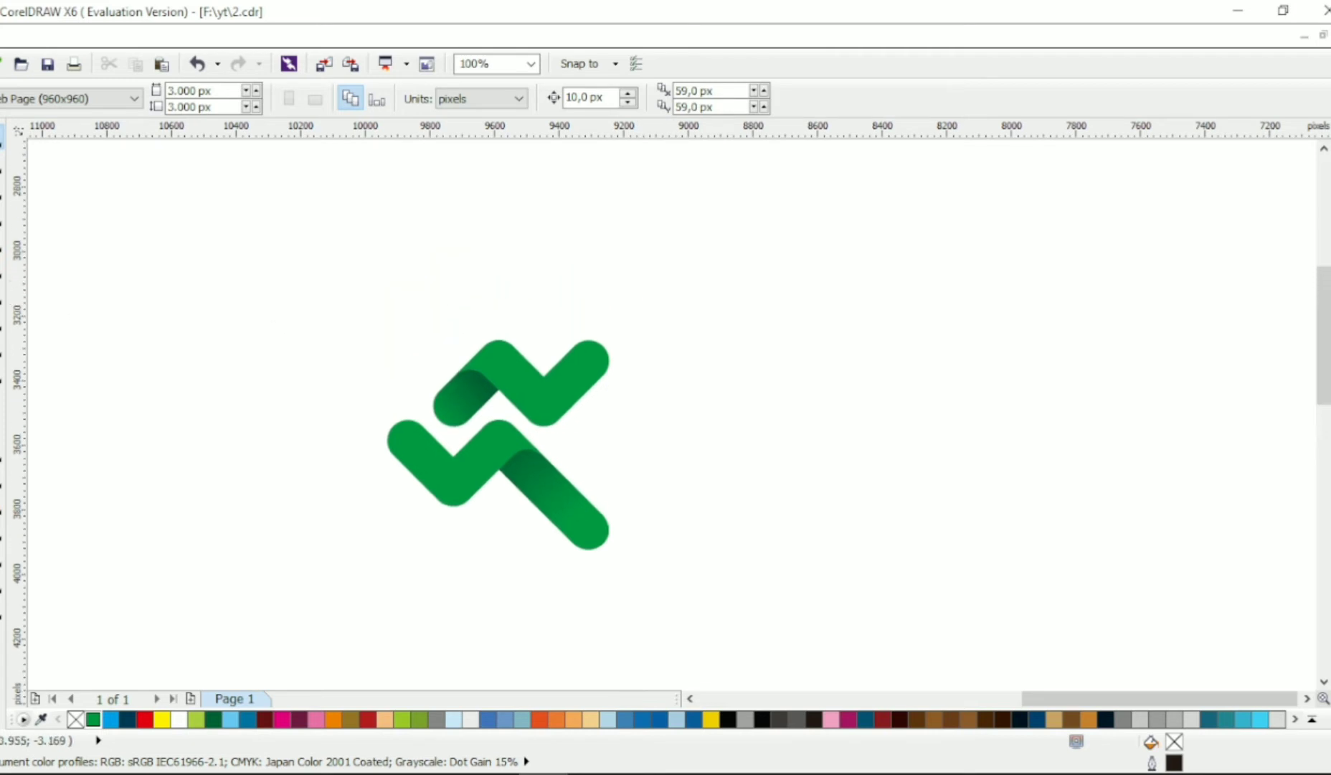
left_click(2, 320)
left_click_drag(524, 292, 606, 409)
scroll(574, 314, "up", 1)
left_click_drag(660, 357, 657, 368)
left_click_drag(619, 386, 619, 387)
left_click_drag(656, 457, 649, 456)
left_click_drag(615, 406, 517, 303)
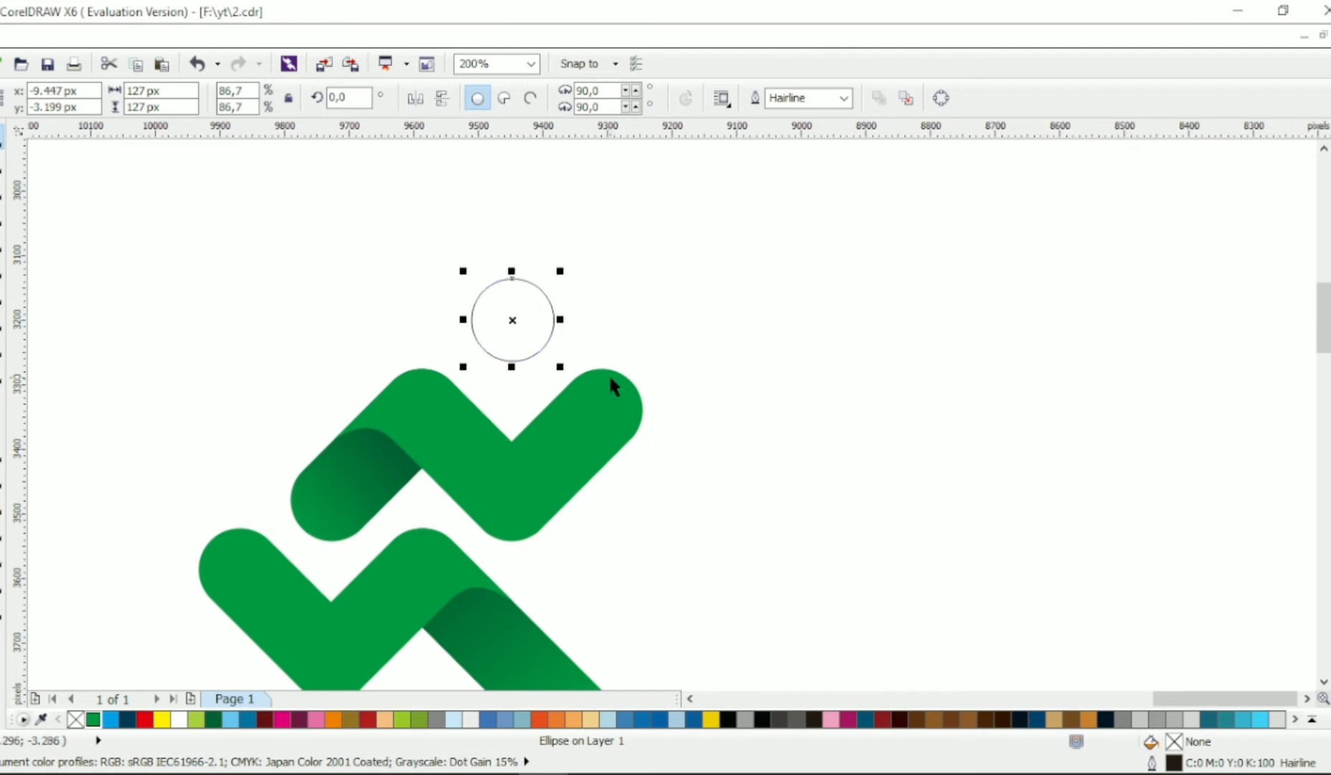
- Try to weld the circle to the upper zigzag shape
left_click(608, 378, "shift")
left_click(601, 101)
left_click(706, 298)
scroll(707, 298, "down", 1)
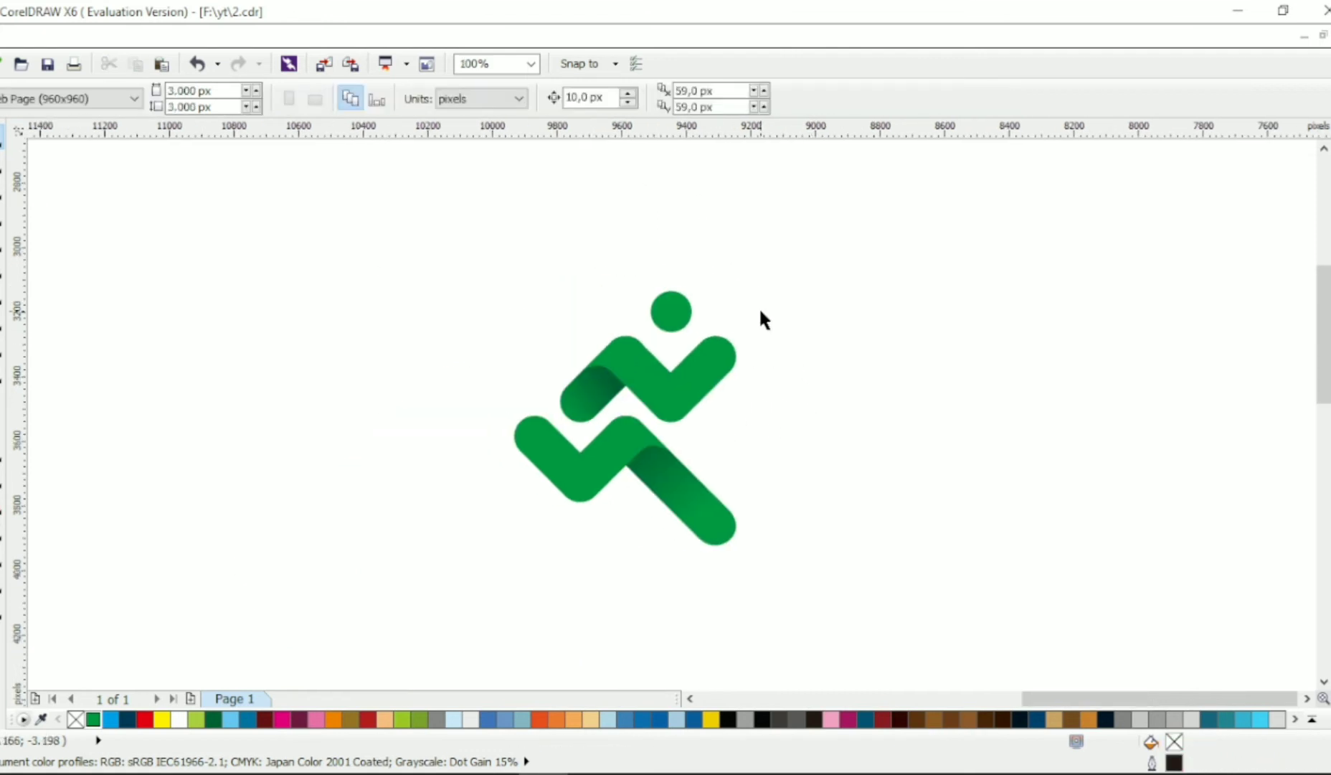
key("ctrl+z")
- Enlarge the circle and reposition it centered above the notch of the upper zigzag shape
left_click(793, 291)
left_click(664, 313)
left_click_drag(702, 281, 666, 296)
left_click(762, 286)
- Weld the enlarged circle to the upper zigzag shape so it takes the green fill
left_click(677, 296)
left_click(714, 356, "shift")
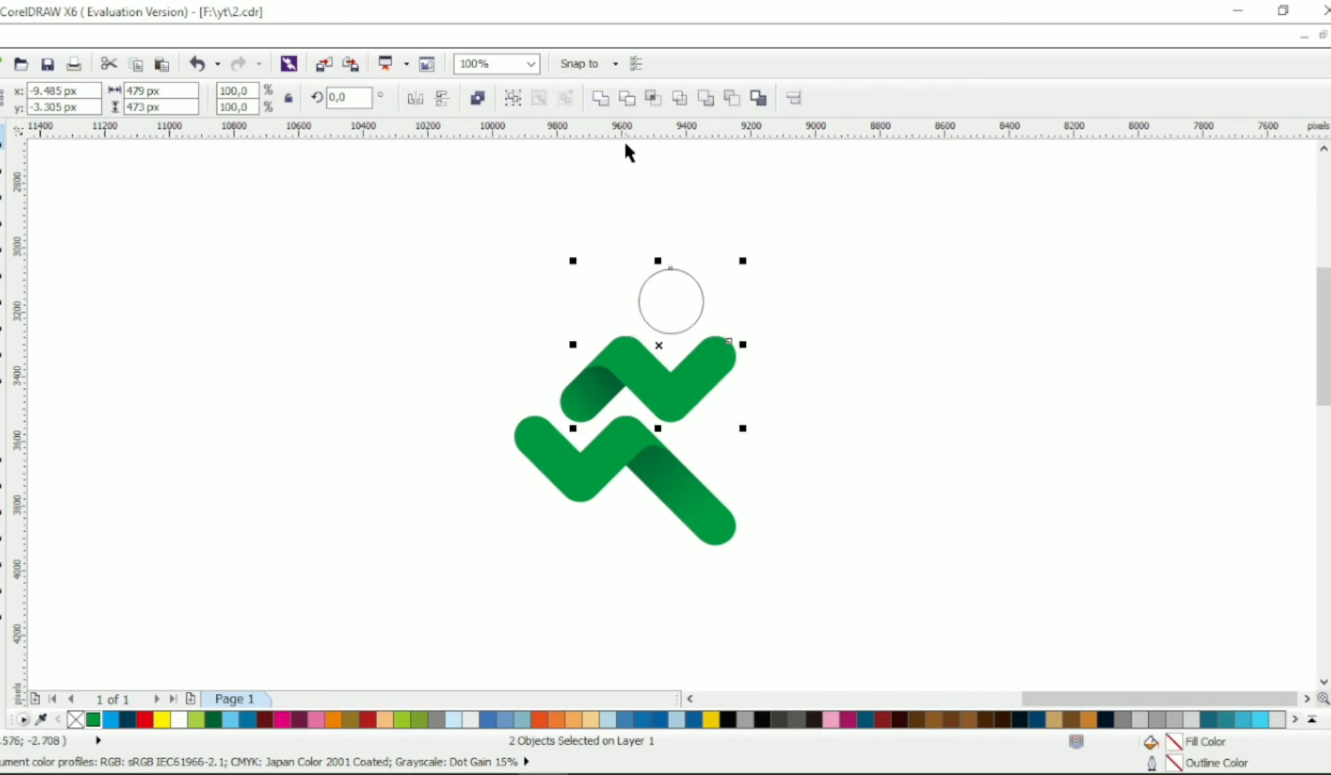
left_click(602, 99)
left_click(847, 359)
scroll(863, 408, "left", 1)
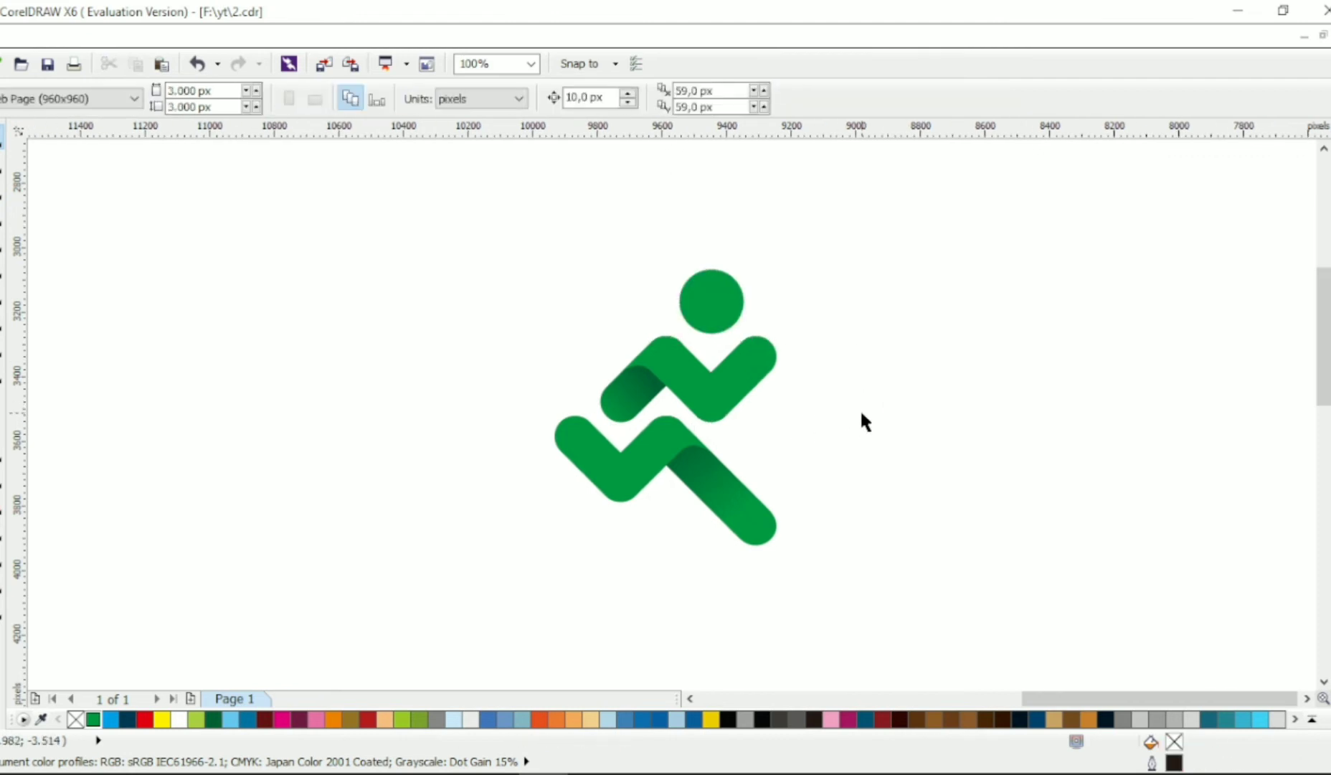
scroll(863, 406, "right", 1)
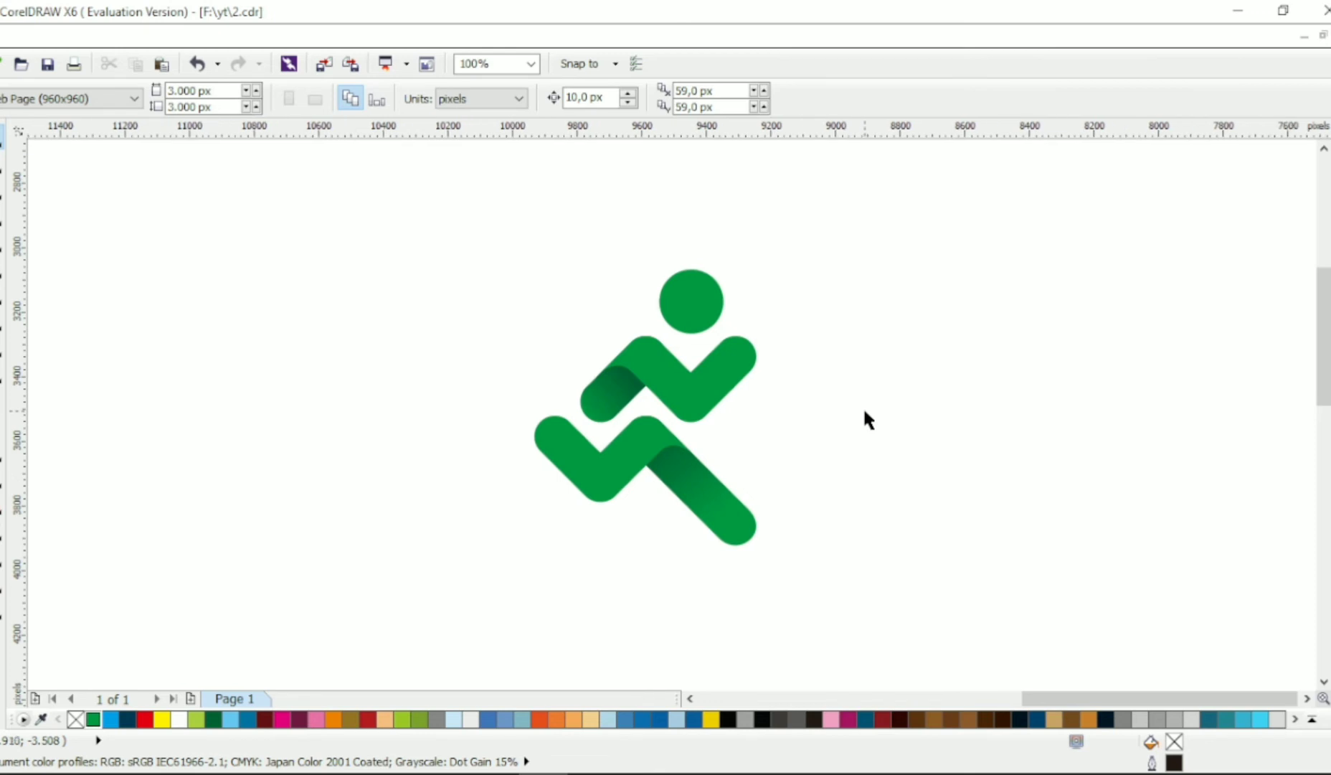
- Apply a linear gradient to the upper zigzag and circle, from green on the right to yellow-green toward the left
left_click(726, 384)
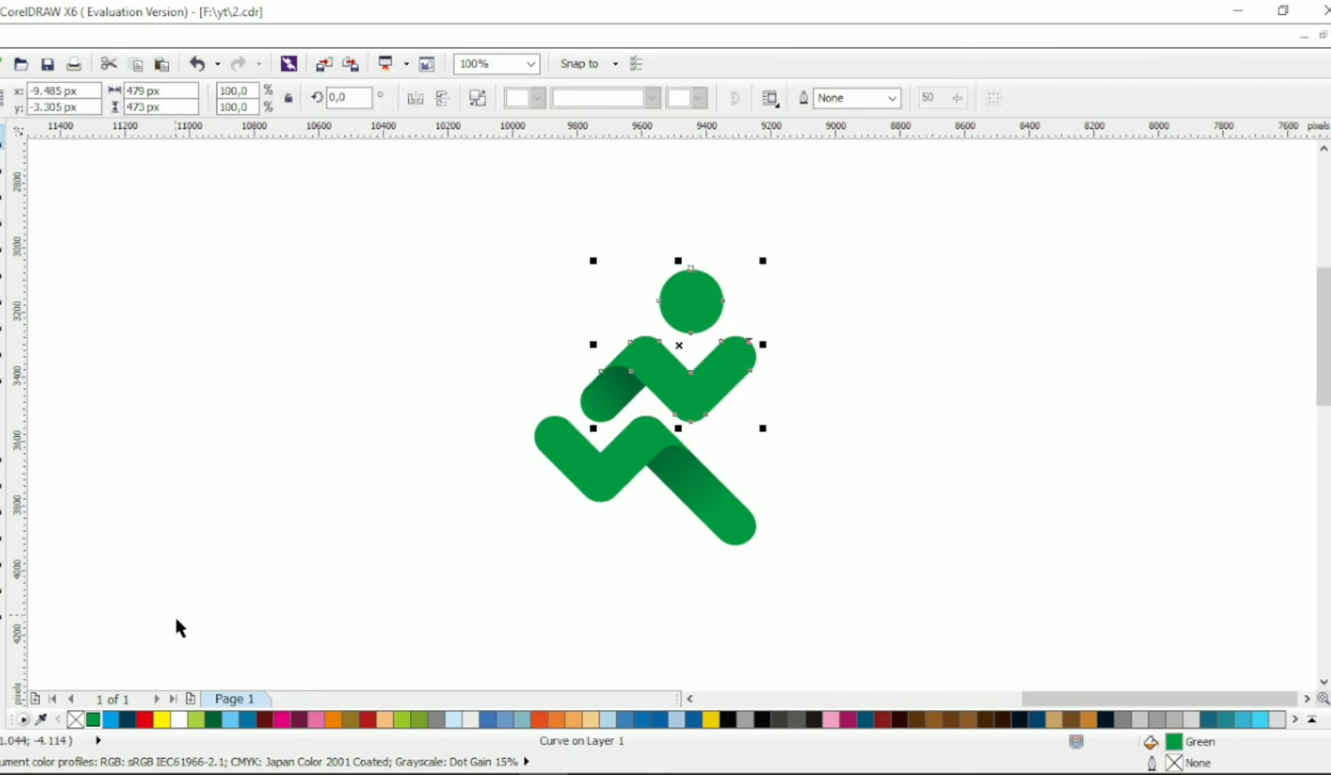
left_click(3, 608)
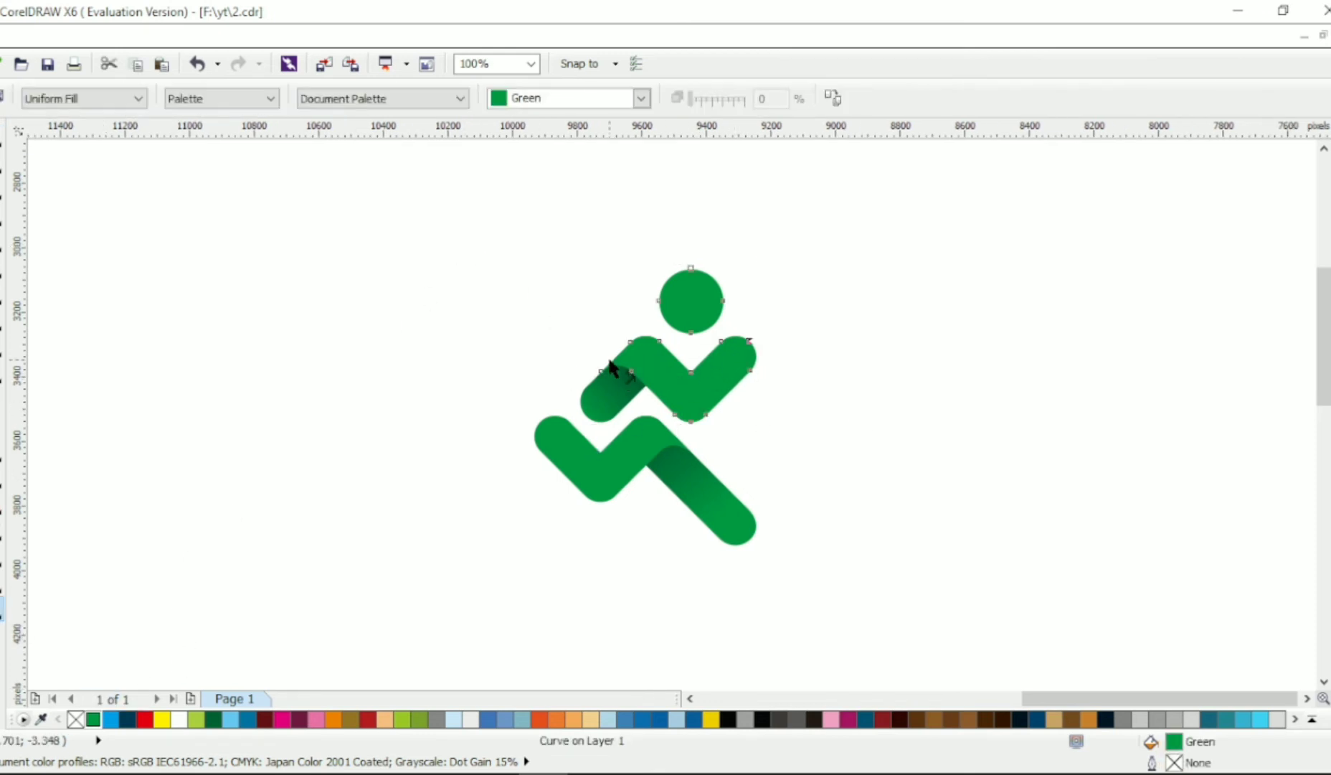
left_click_drag(746, 307, 507, 345)
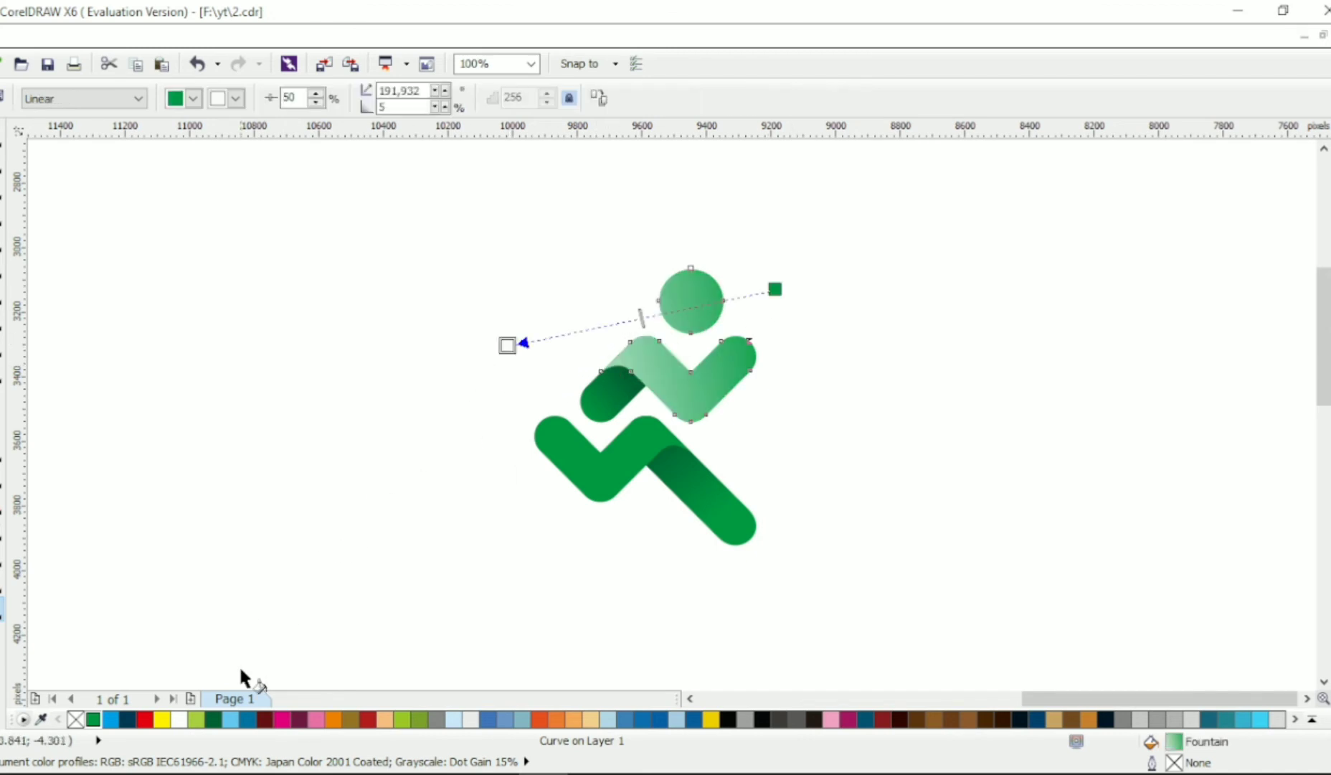
left_click(196, 719)
- Apply a linear gradient to the lower zigzag, from green at the lower left to yellow-green toward the upper right
left_click(609, 484)
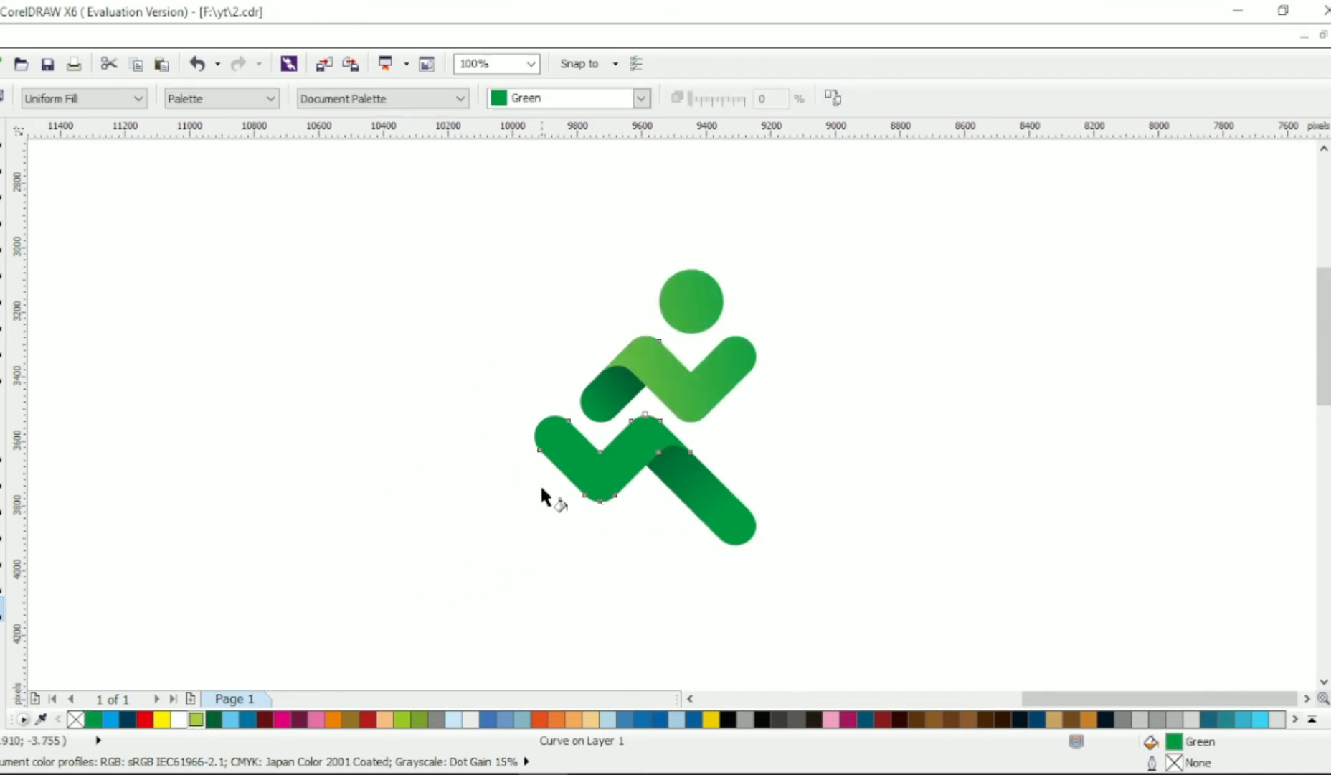
left_click_drag(544, 467, 654, 373)
left_click(196, 718)
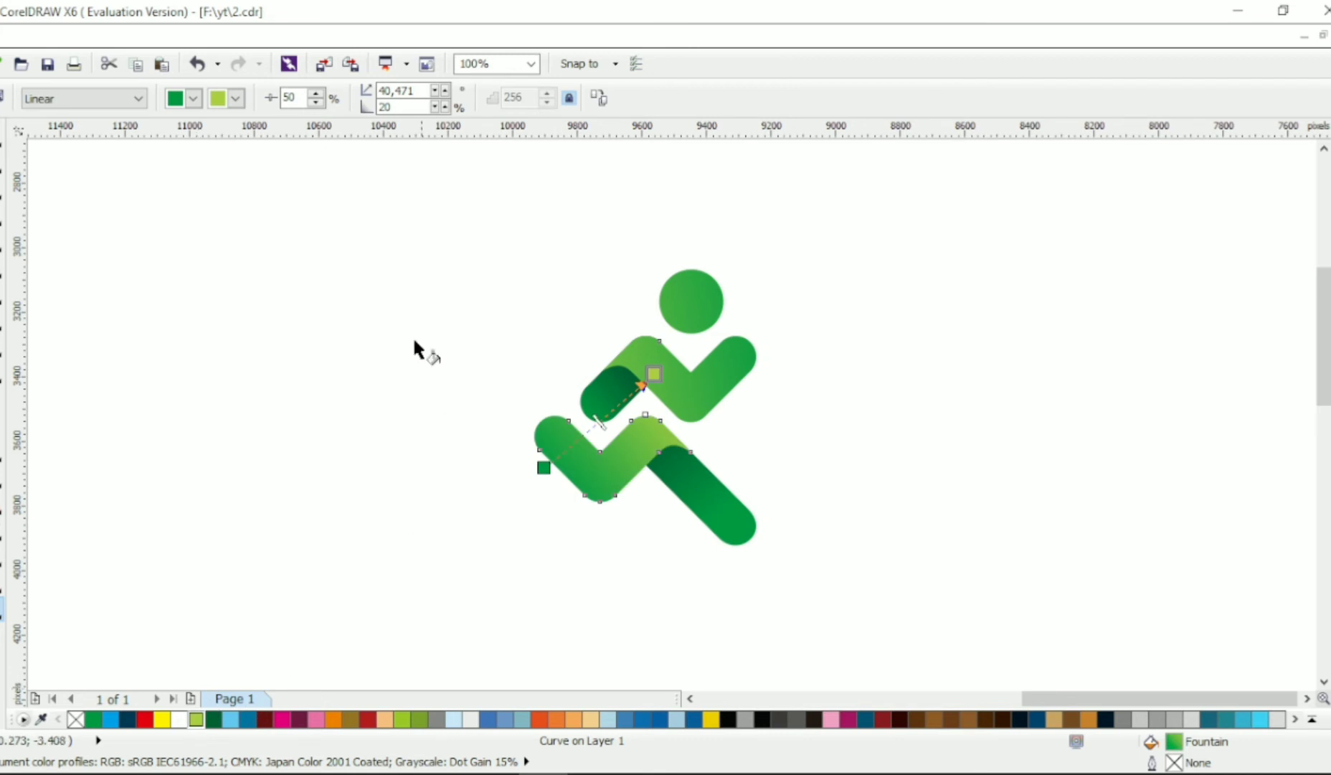
- Group all parts of the runner figure and move the group straight up
left_click(479, 280)
left_click_drag(499, 207, 911, 611)
key("ctrl+g")
key("Escape")
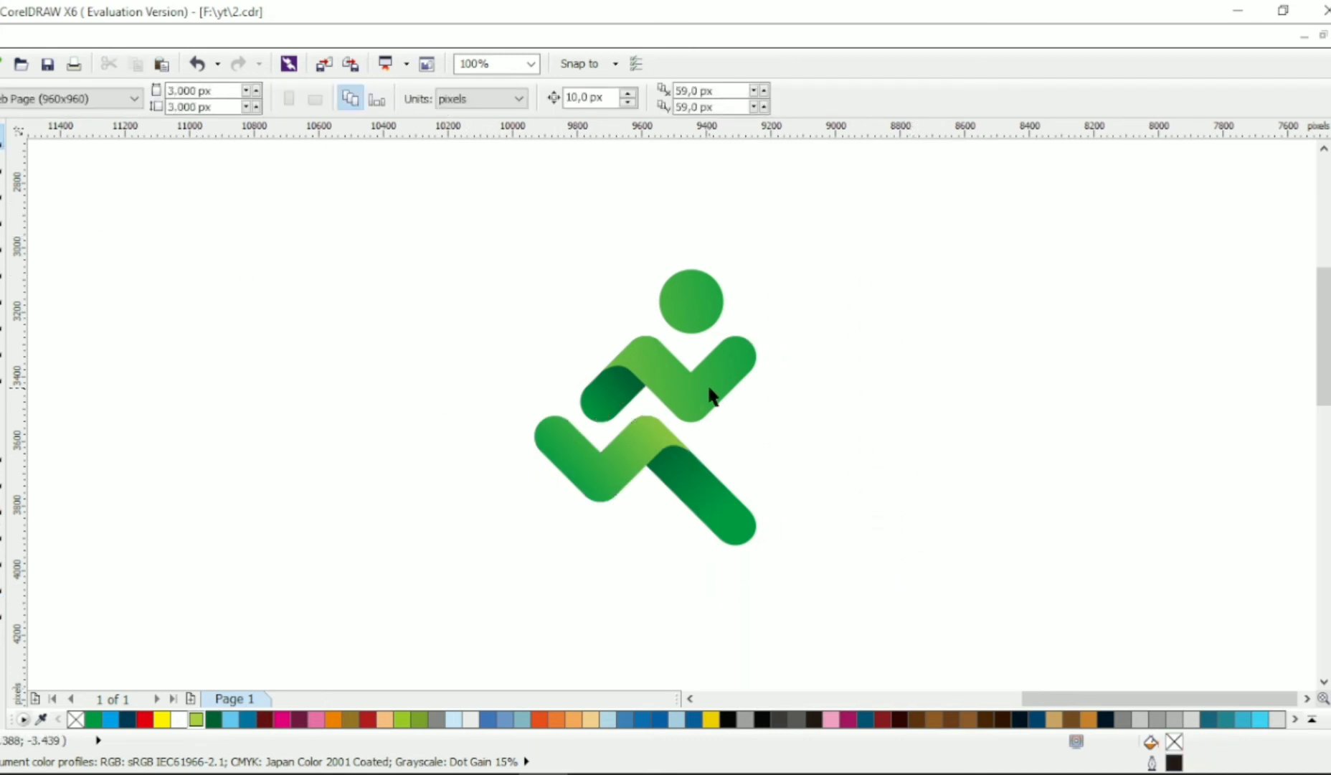
left_click_drag(710, 394, 710, 342)
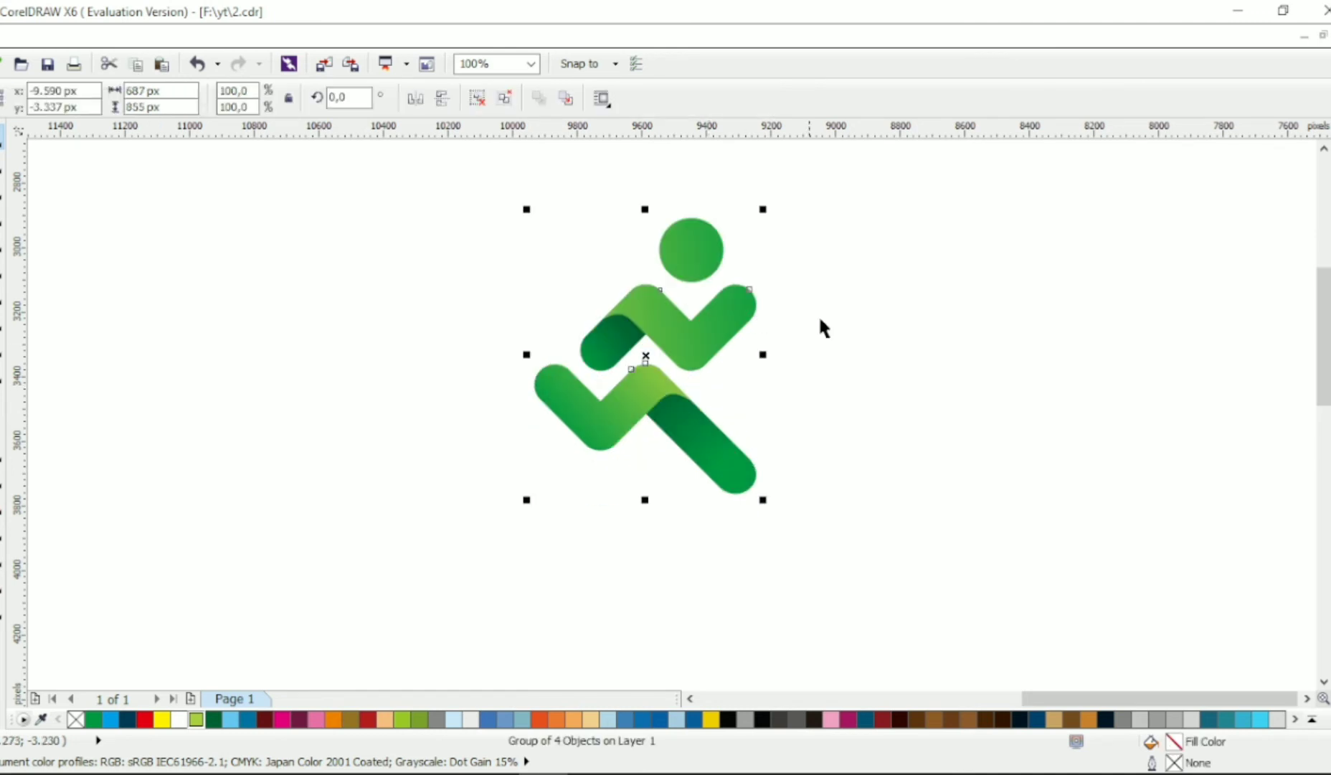
- Add the artistic text "RUNNING" below the runner figure
key("Escape")
key("F8")
left_click(470, 541)
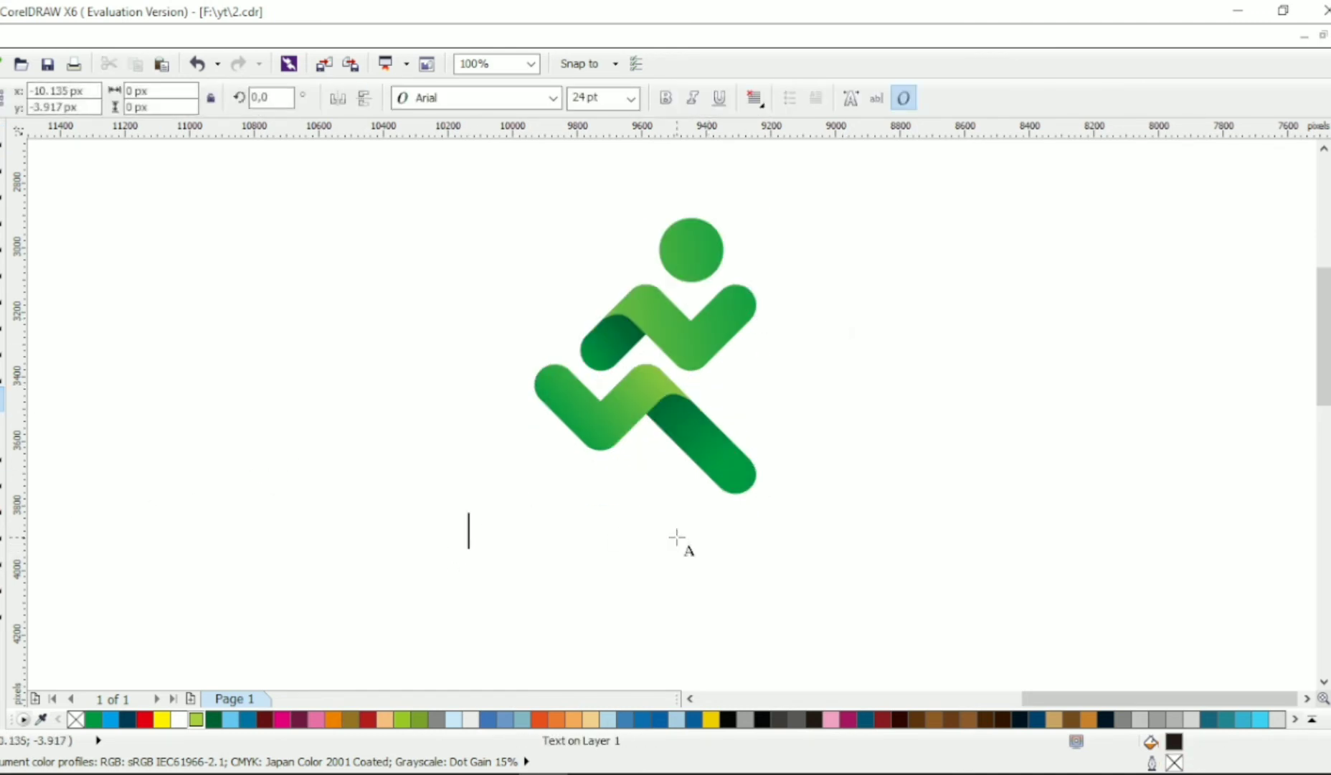
key("Caps_Lock")
type("RUNNING")
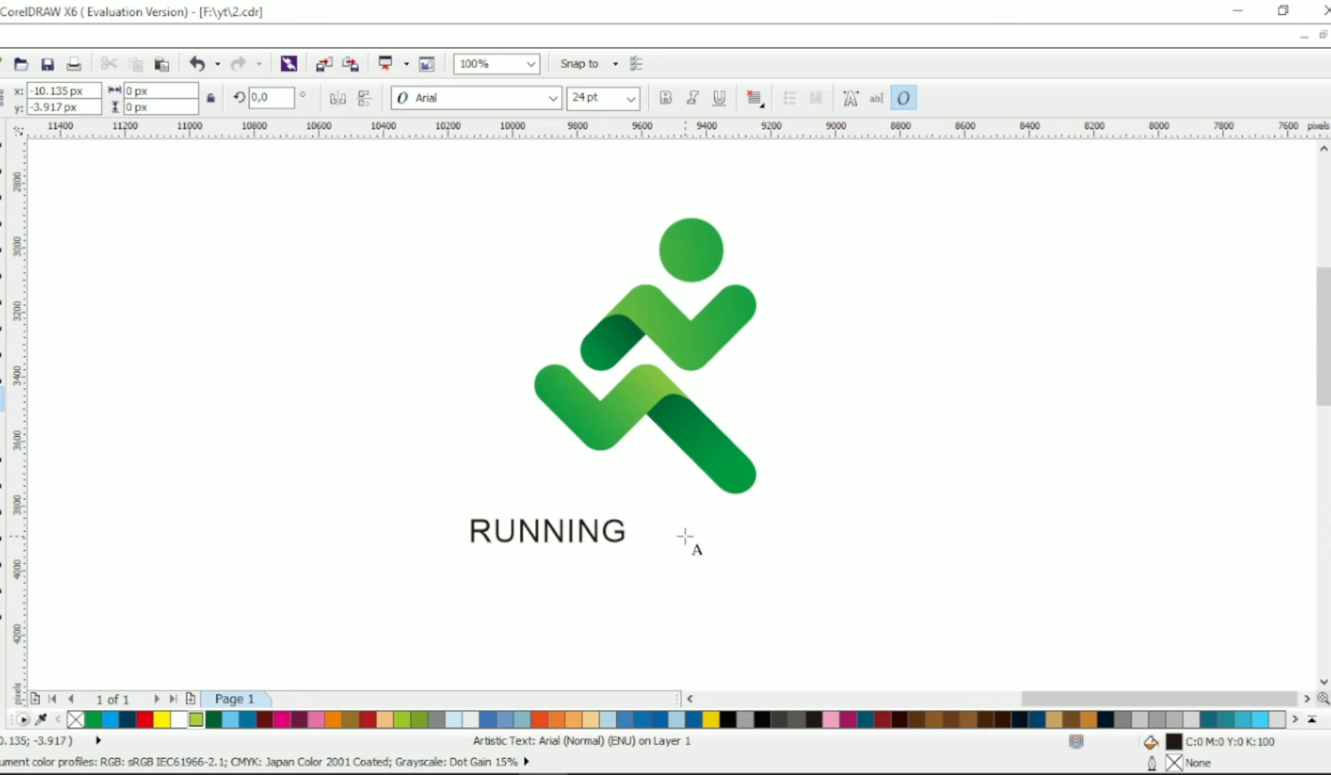
- Set the font of the RUNNING text to Aero
key("ctrl+space")
left_click(553, 100)
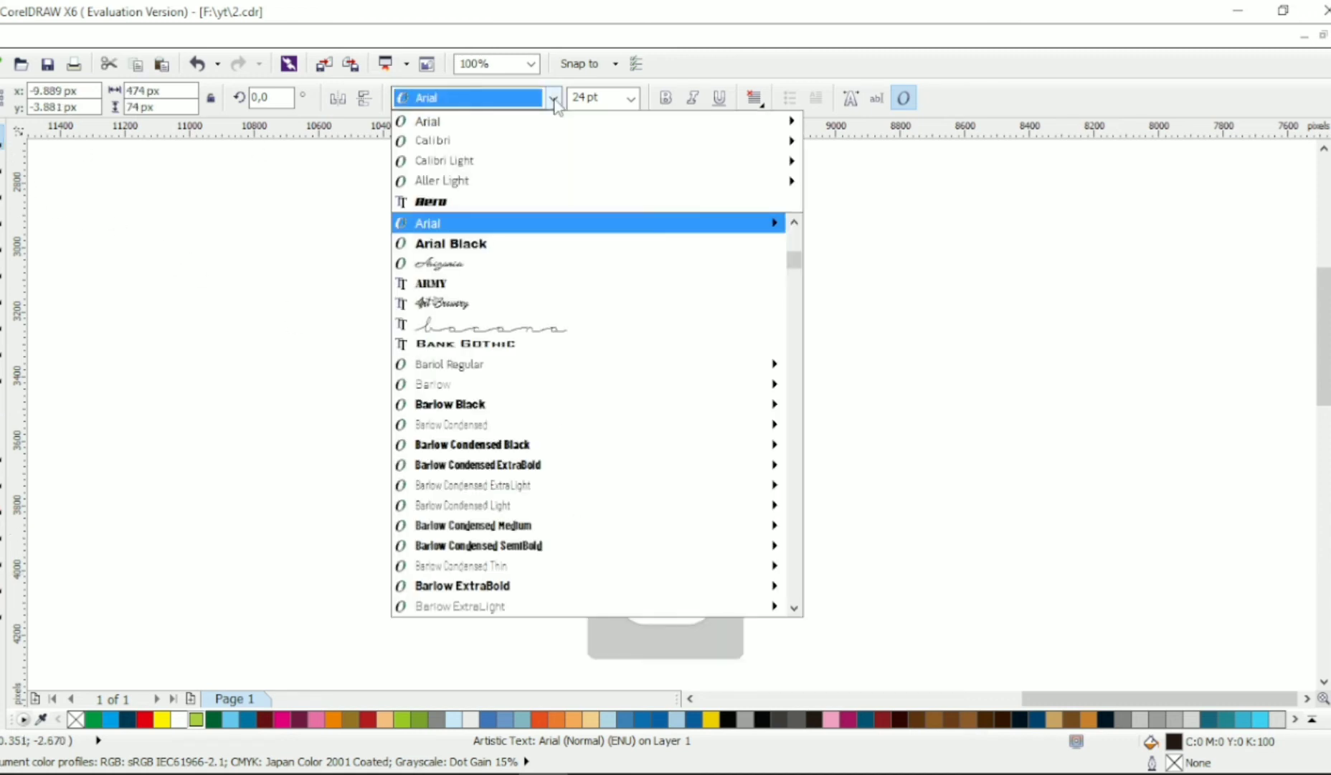
mouse_move(543, 142)
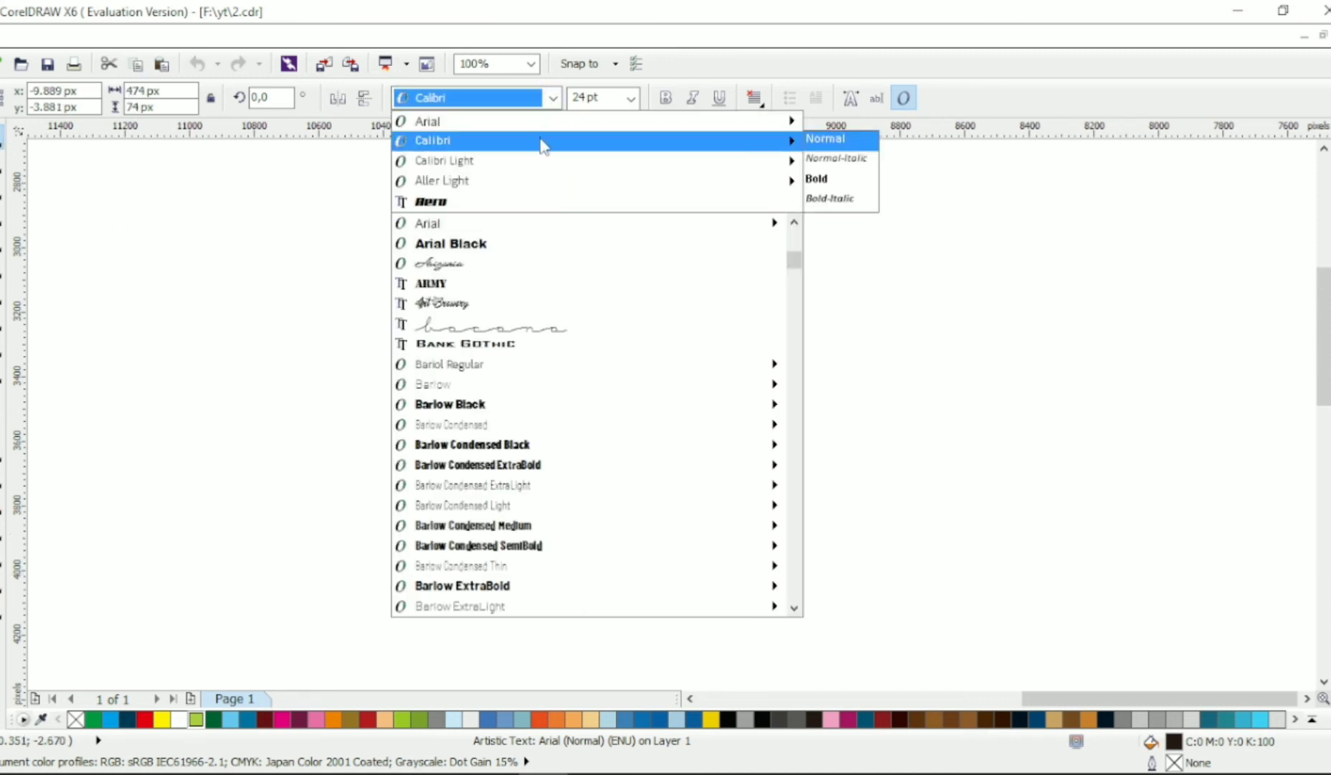
scroll(564, 358, "up", 4)
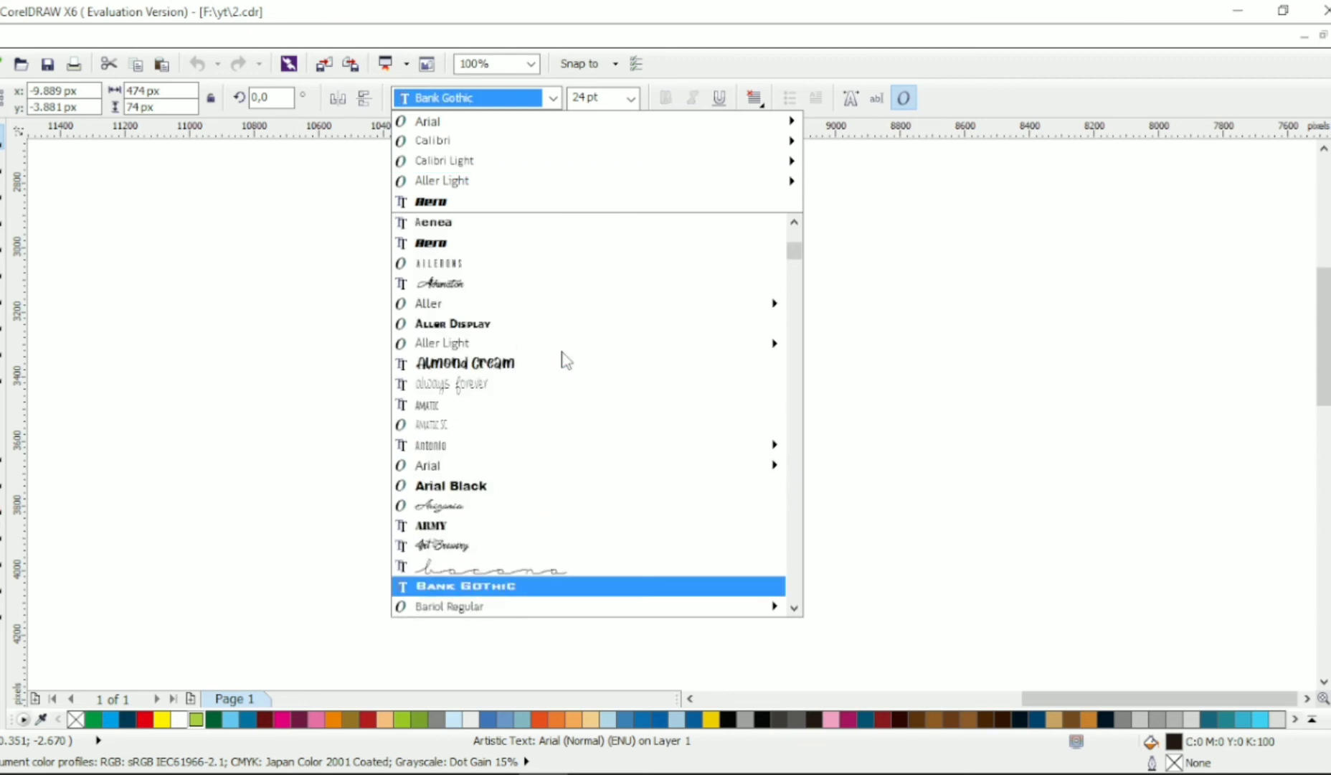
scroll(564, 360, "up", 2)
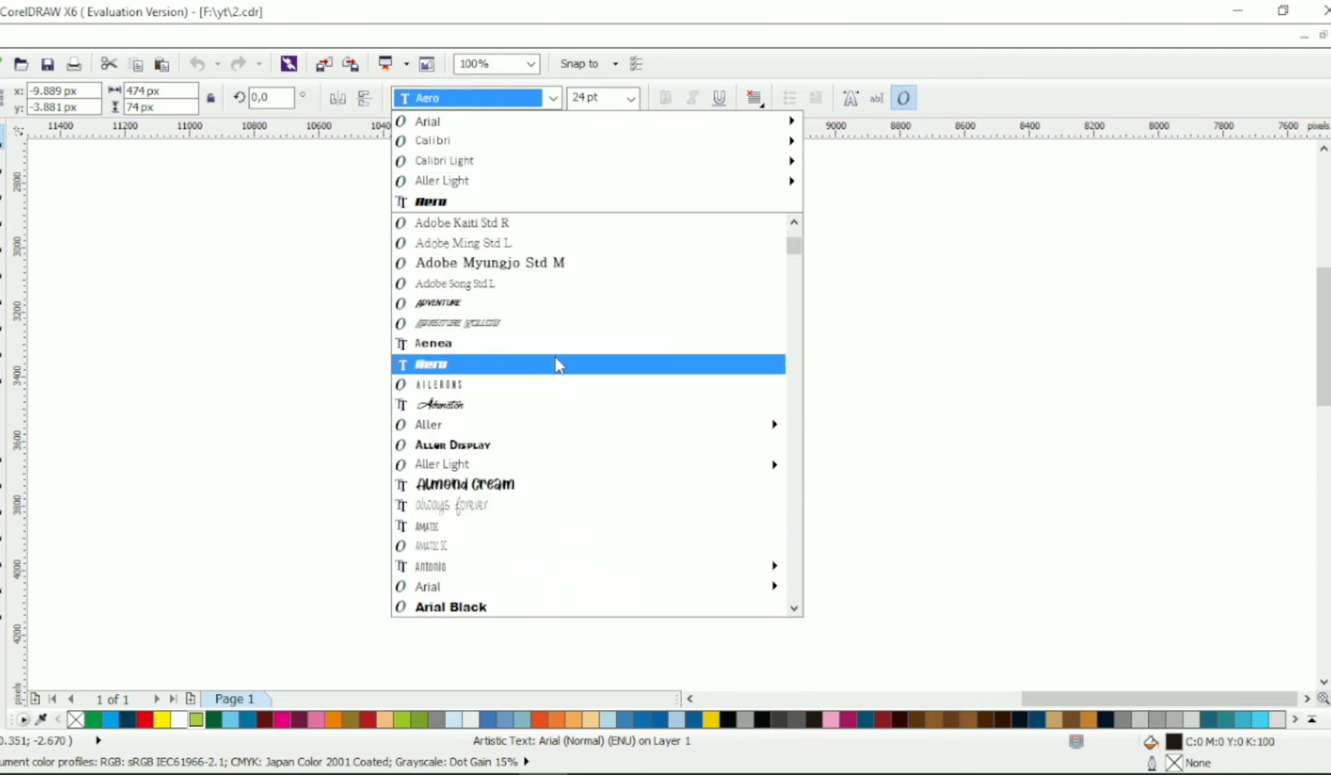
left_click(558, 364)
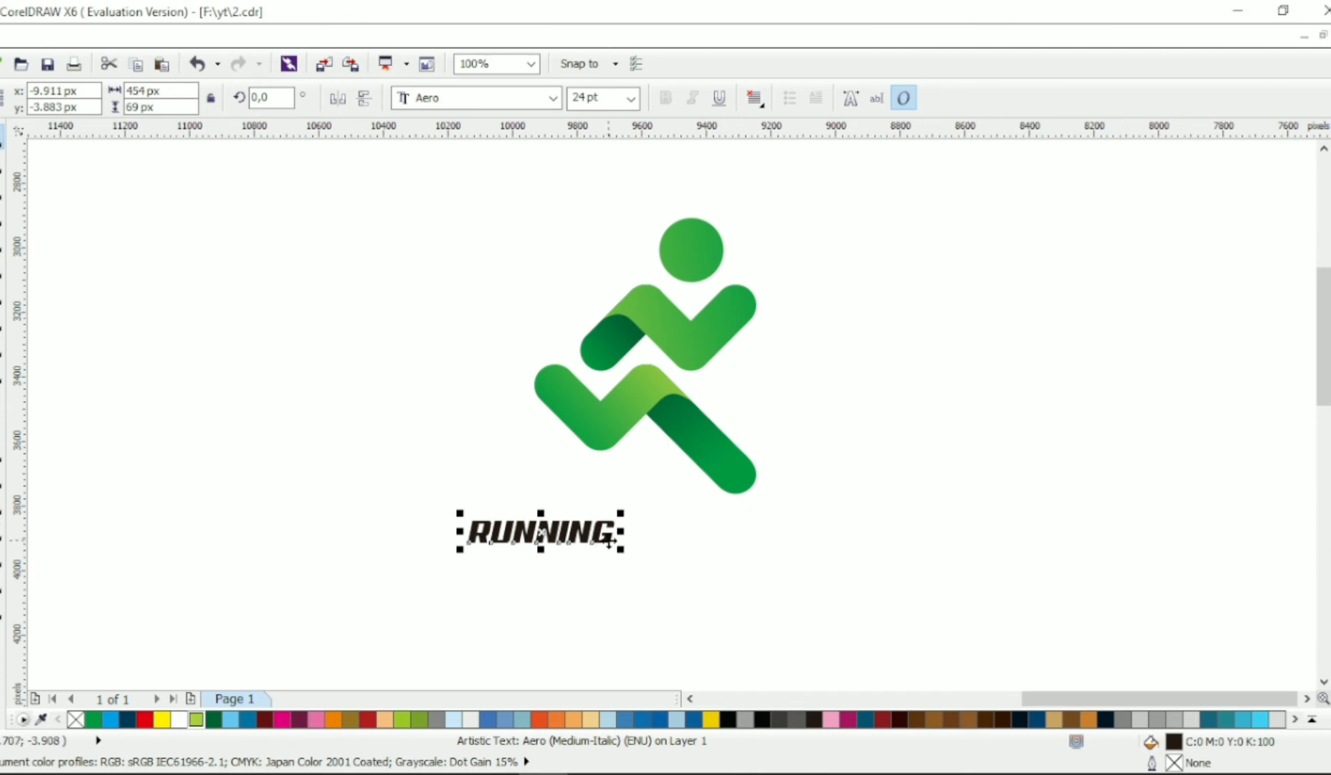
- Set the font of the RUNNING text to Calibri Bold
left_click(553, 97)
scroll(567, 495, "up", 2)
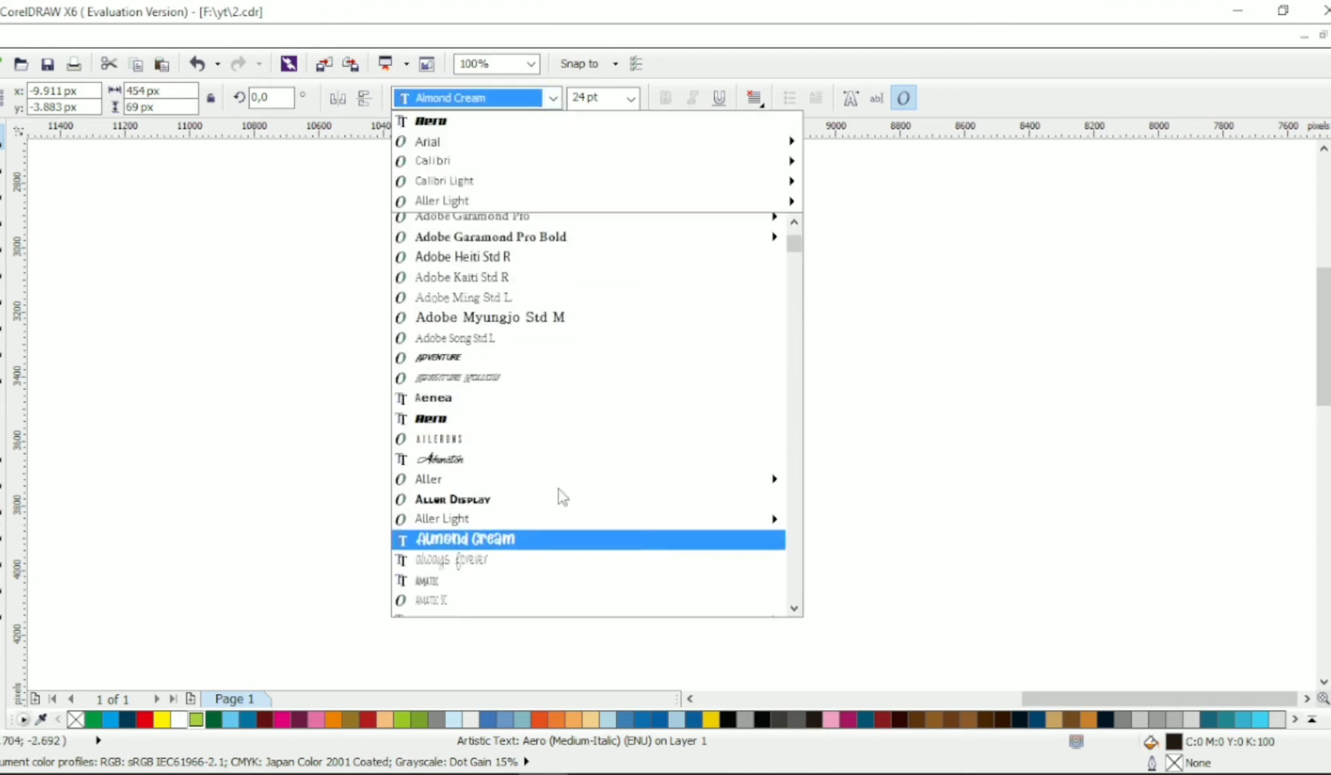
scroll(579, 476, "down", 7)
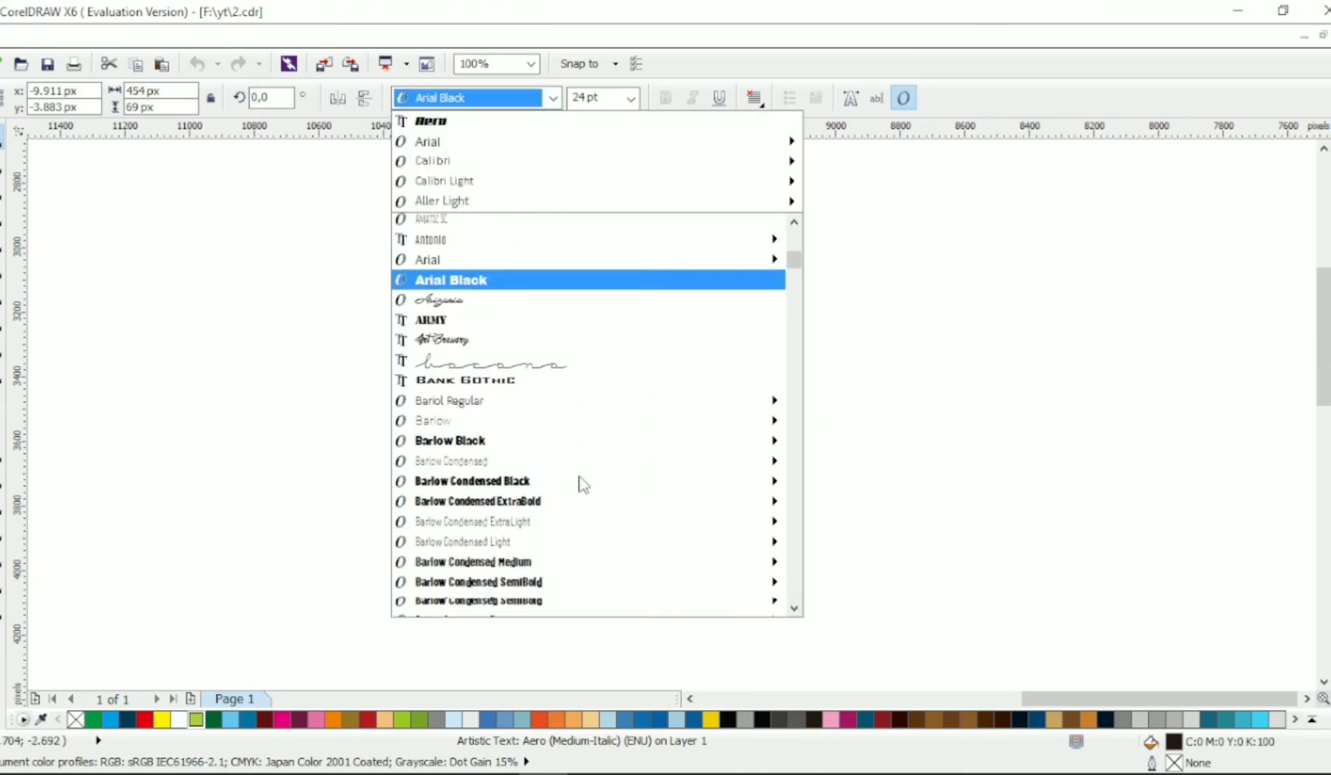
scroll(584, 494, "down", 3)
scroll(573, 440, "up", 4)
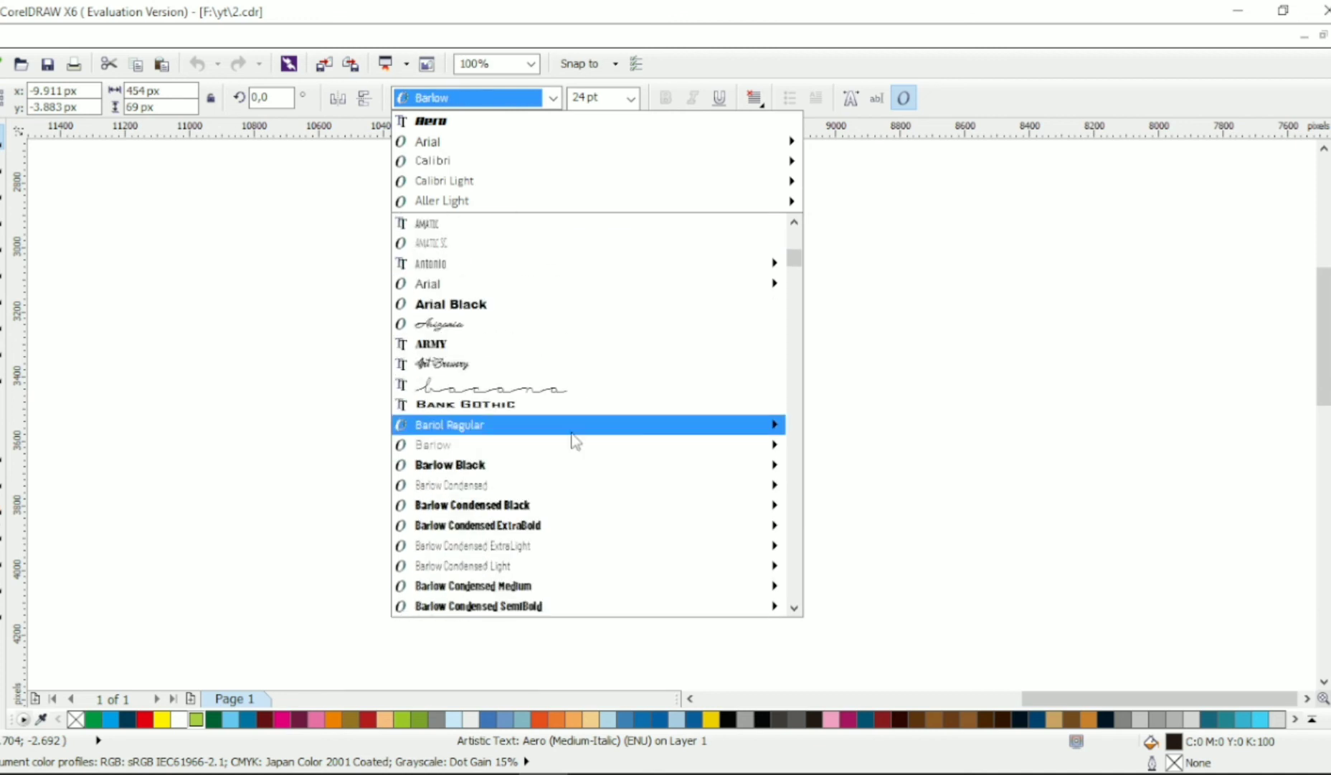
mouse_move(746, 160)
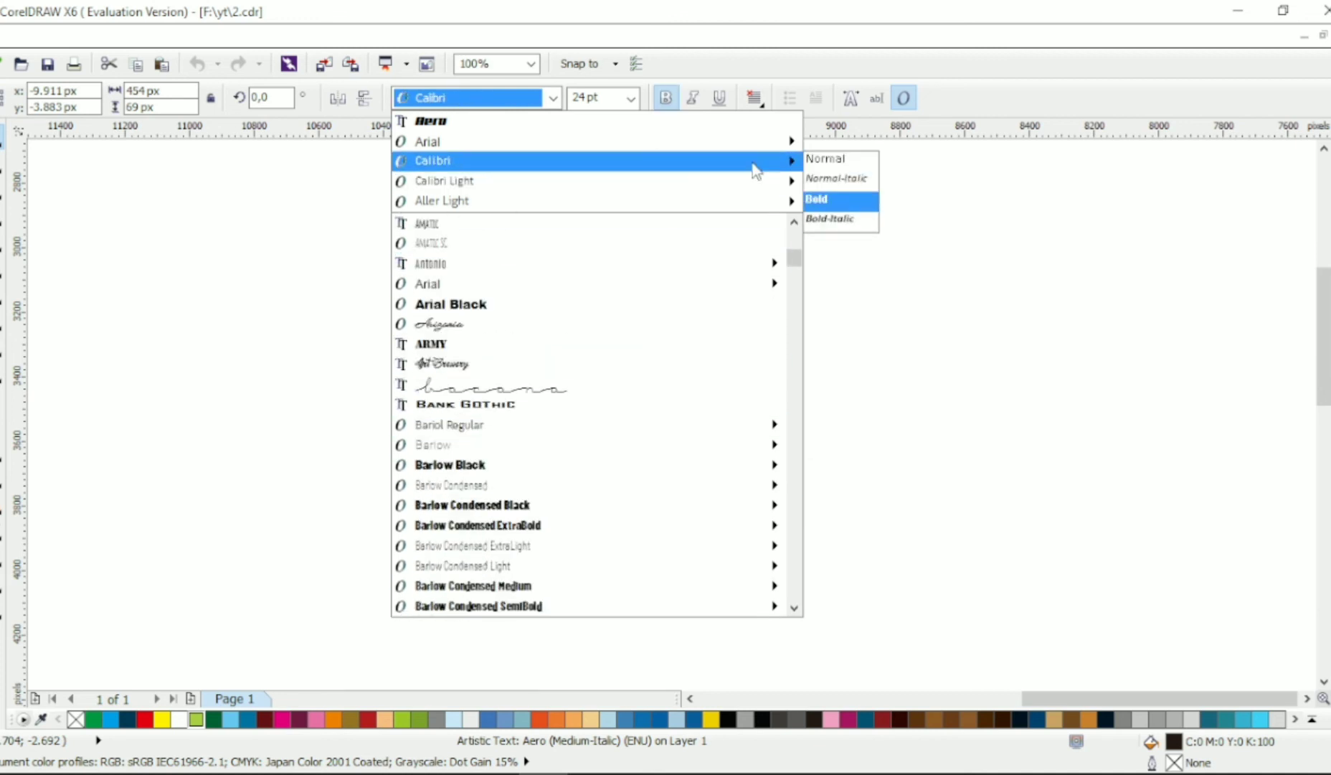
left_click(818, 199)
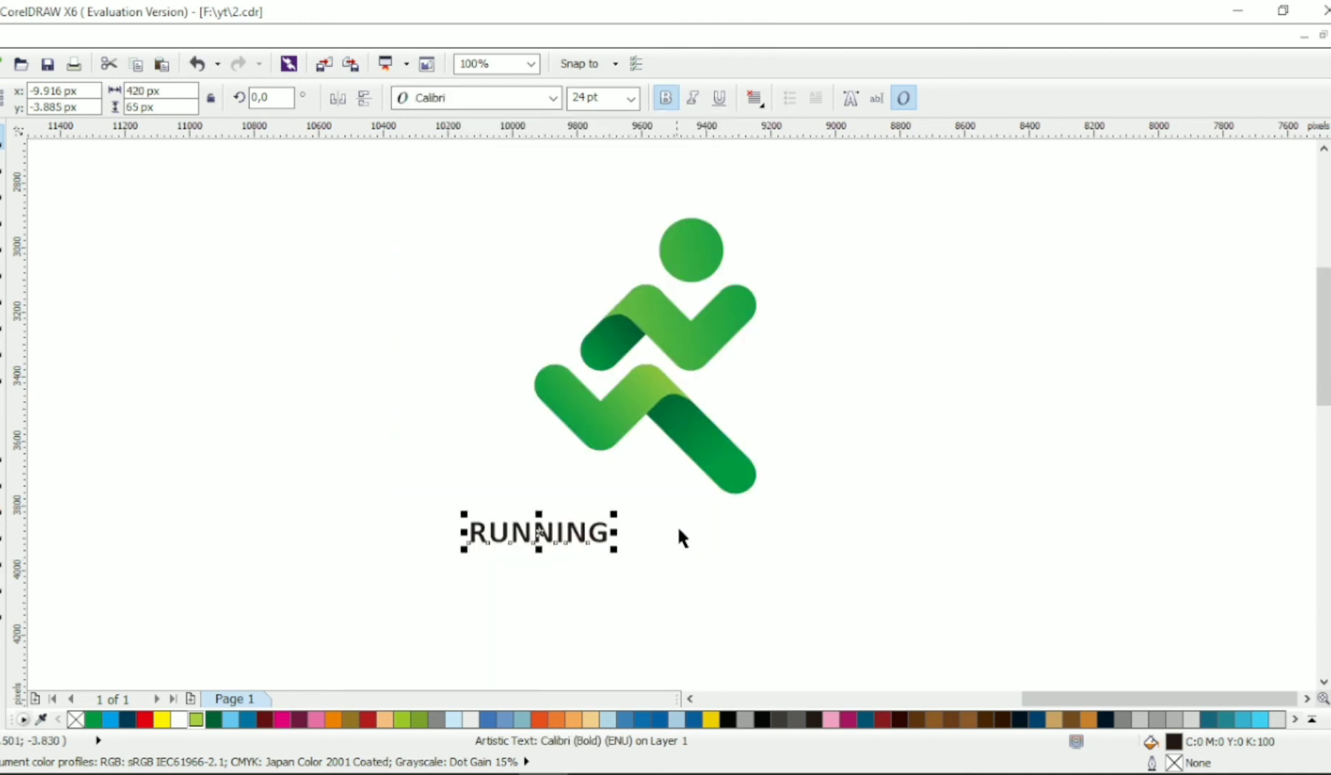
- Enlarge the RUNNING text to about 46 pt and widen its letter spacing beneath the figure
left_click_drag(620, 553, 762, 641)
left_click(2, 165)
left_click_drag(739, 569, 853, 570)
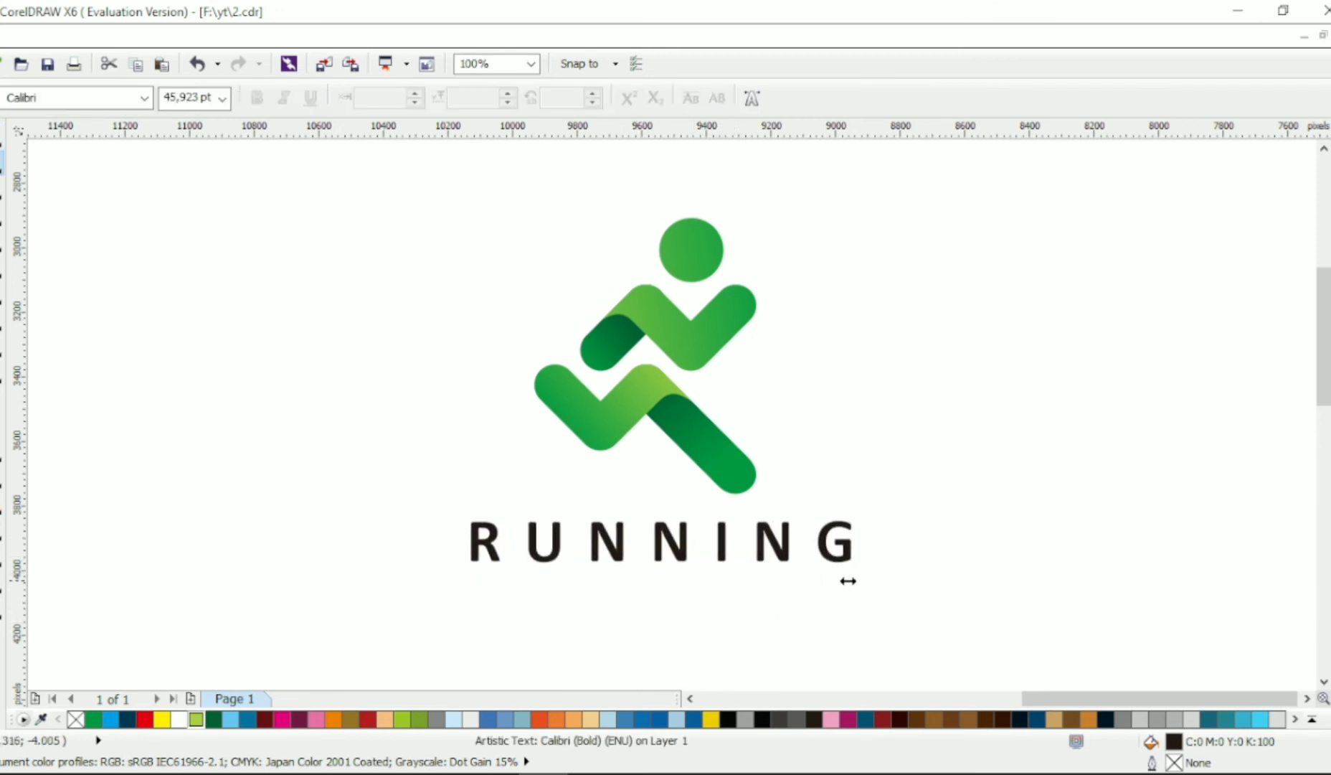
- Center the RUNNING text and the runner figure on a common vertical axis
left_click(3, 143)
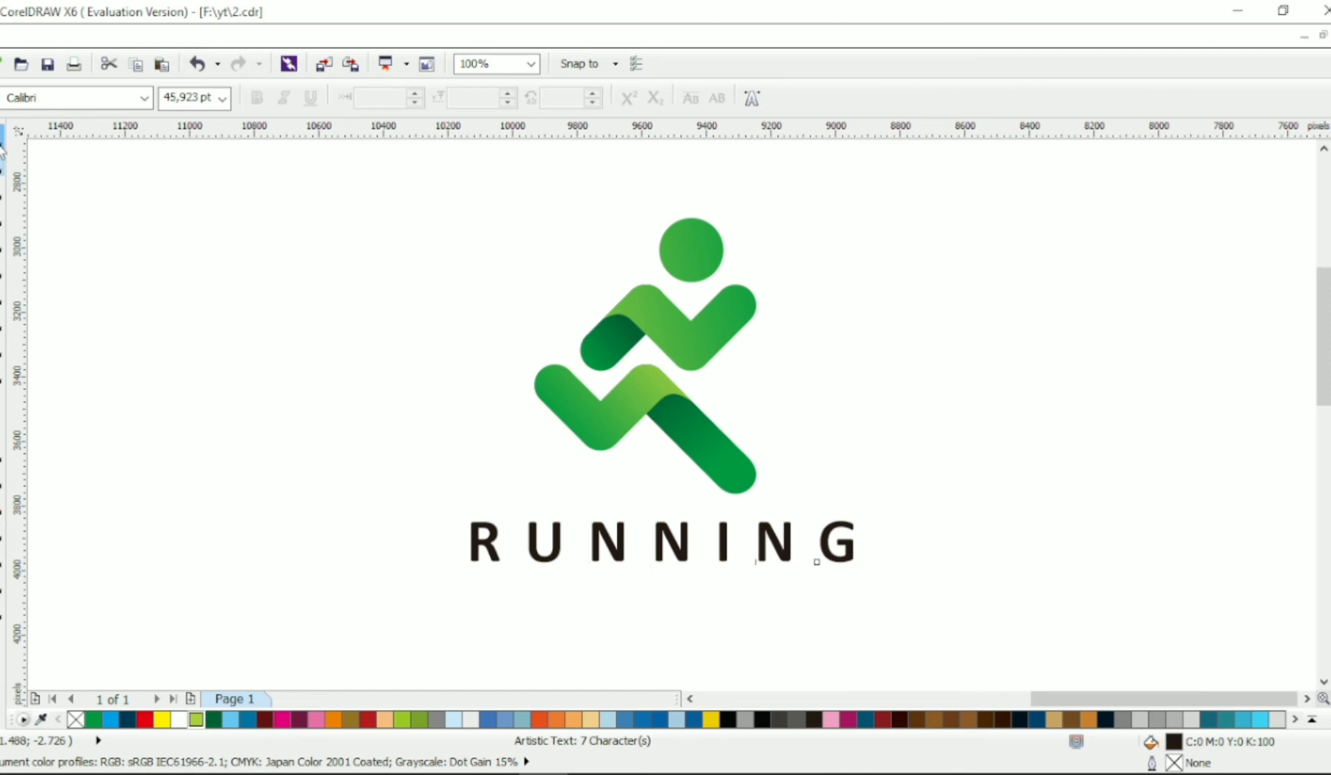
left_click_drag(398, 196, 1009, 616)
key("c")
left_click(1002, 543)
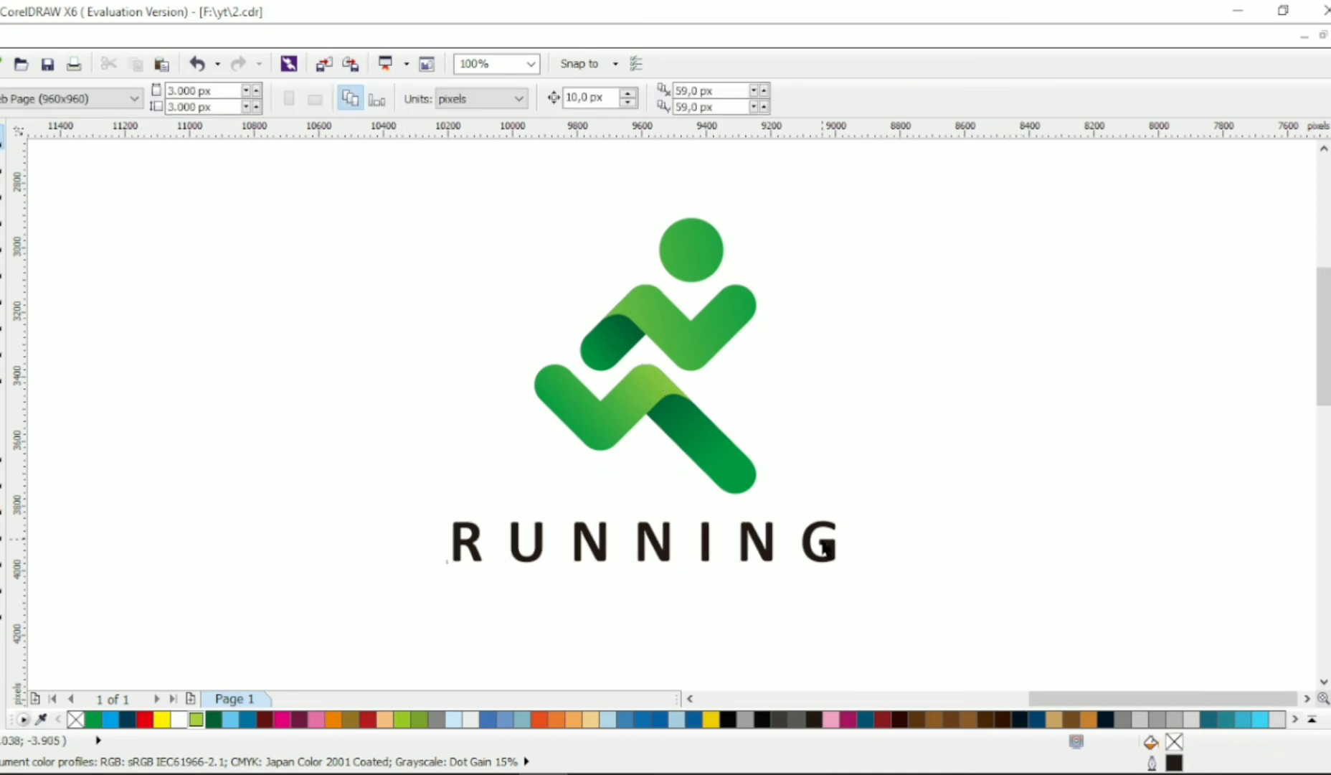
- Recolor the RUNNING text dark green with the fill C93 M49 Y100 K15
left_click(830, 546)
left_click(797, 719)
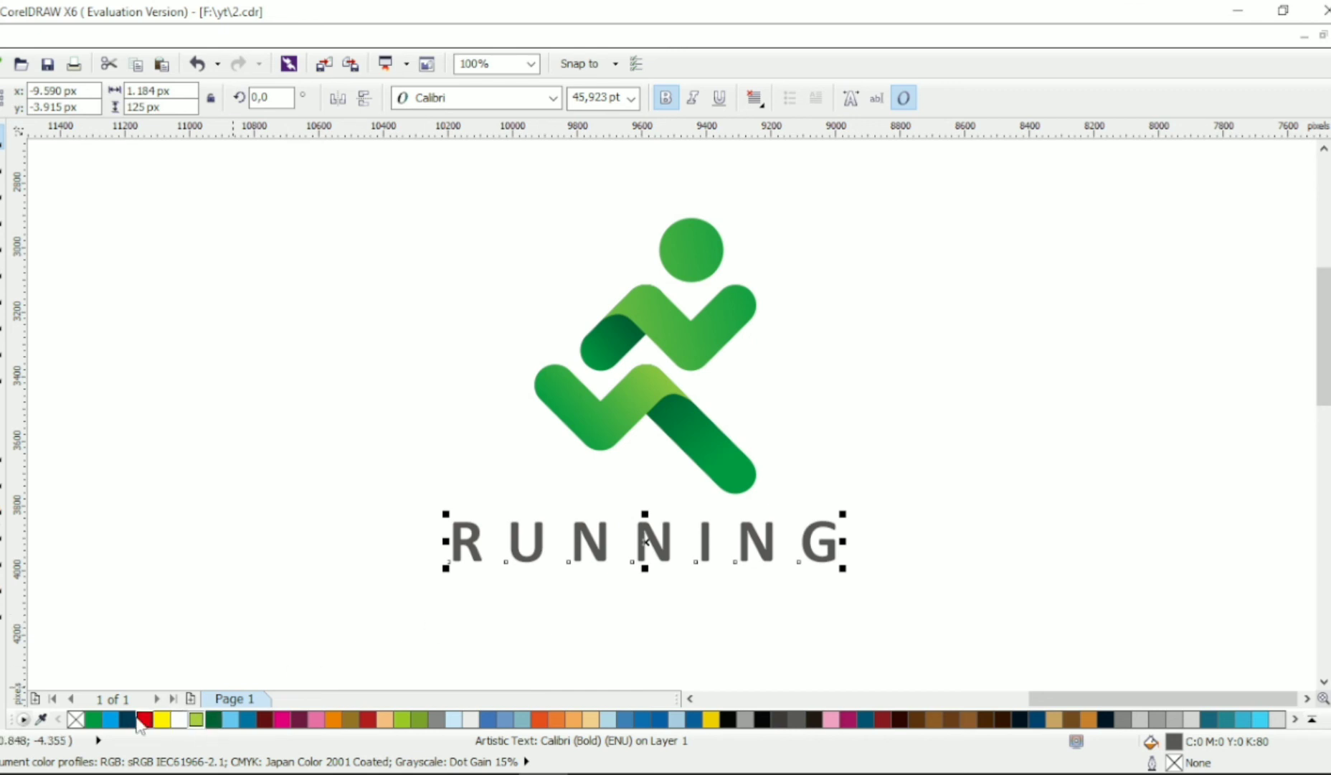
left_click(94, 719)
left_click(213, 719)
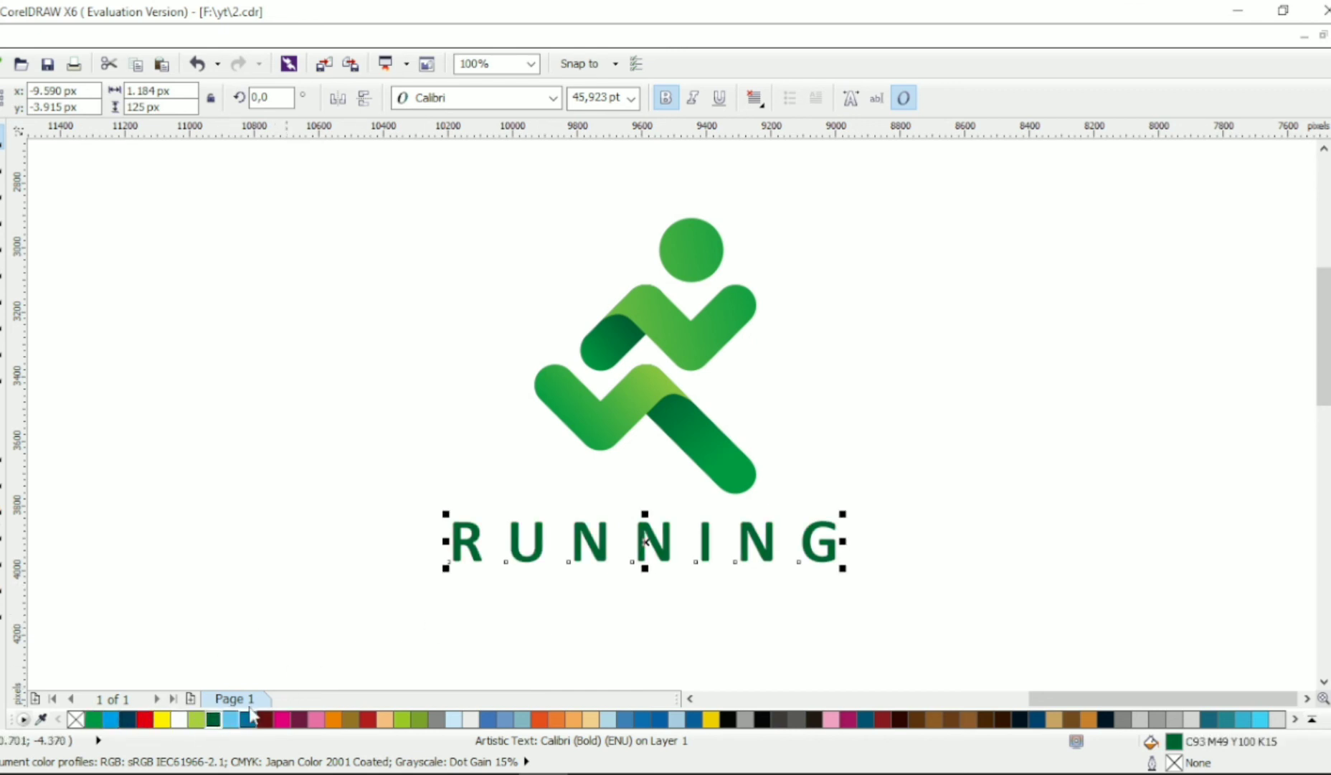
- Duplicate the RUNNING text directly below the original and replace the copy's wording with "FOREVER AND EVER"
scroll(771, 531, "down", 1)
left_click_drag(768, 488, 767, 553)
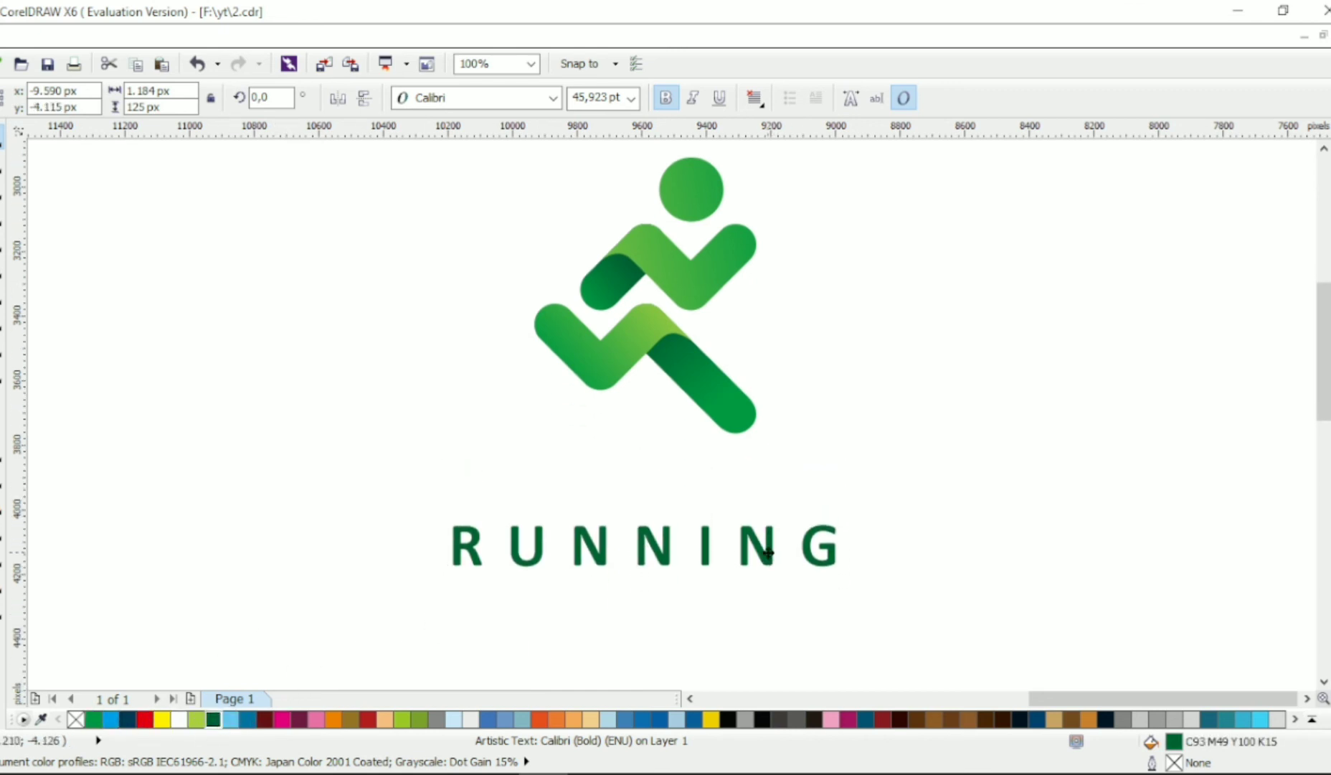
right_click(768, 554)
double_click(766, 555)
key("ctrl+a")
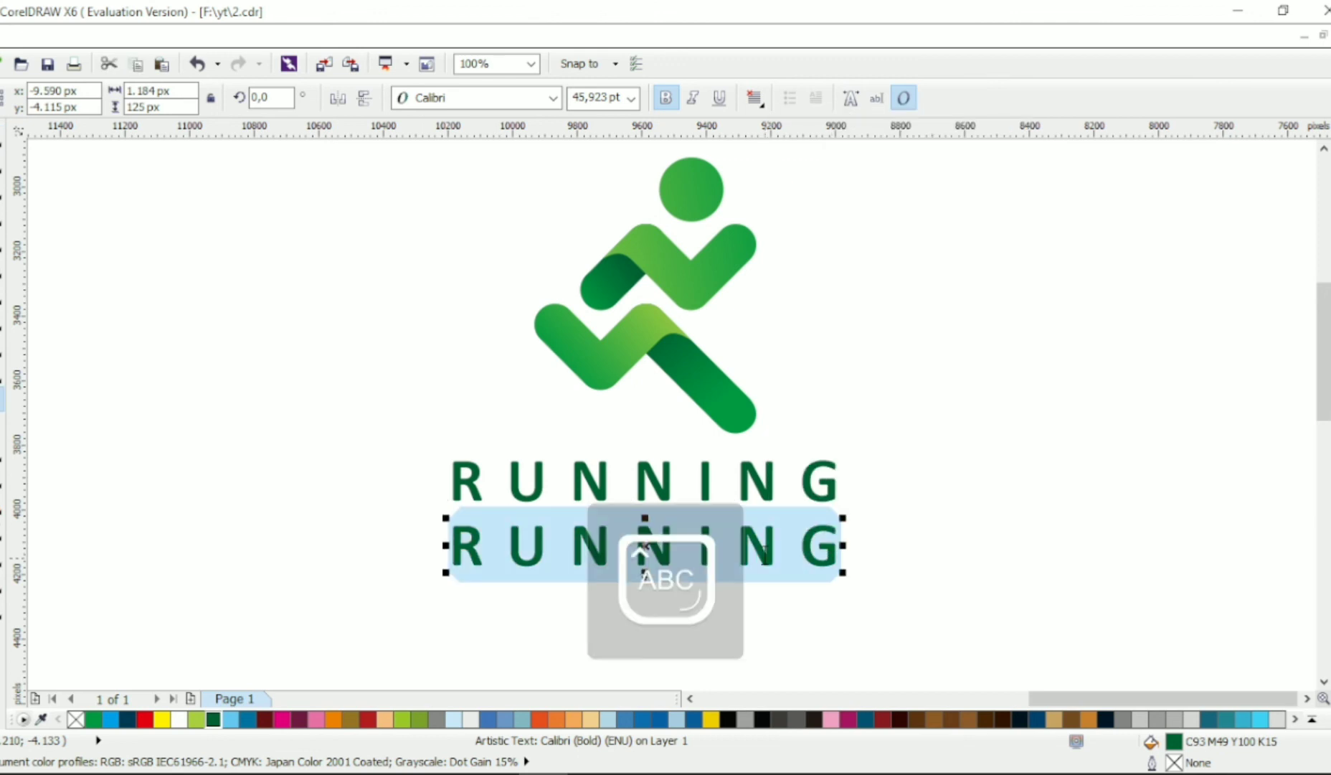
type("FOREVER AND EVER")
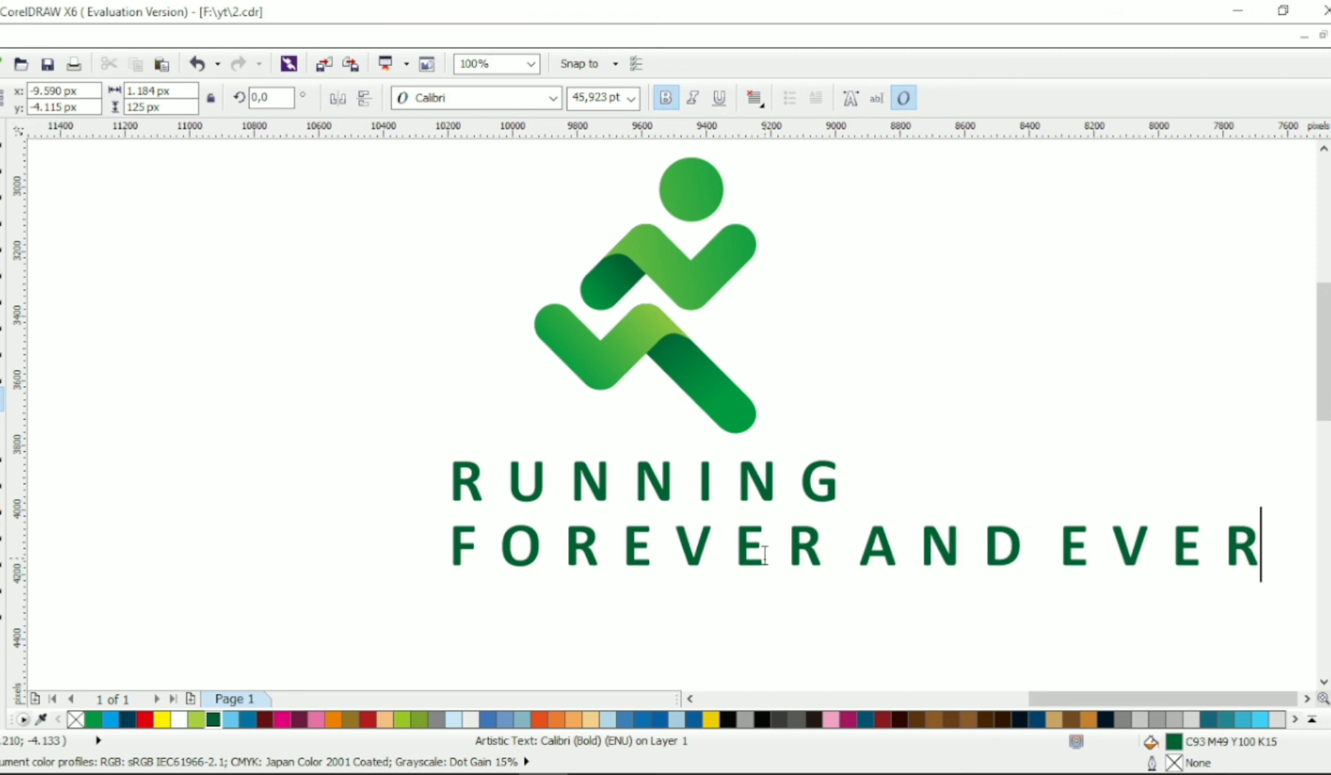
key("Caps_Lock")
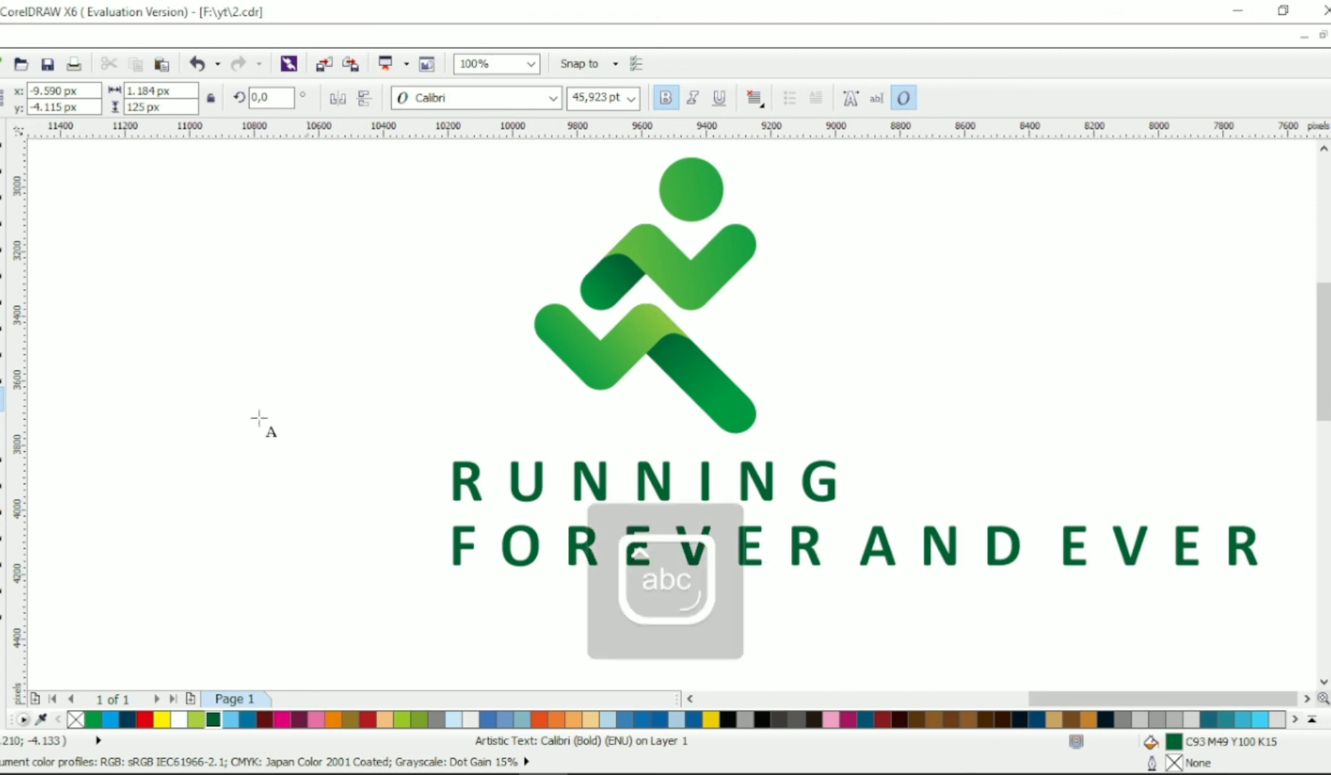
- Shrink the FOREVER AND EVER tagline to about 10 pt and slightly widen its letter spacing
left_click(3, 137)
left_click_drag(1264, 574, 637, 558)
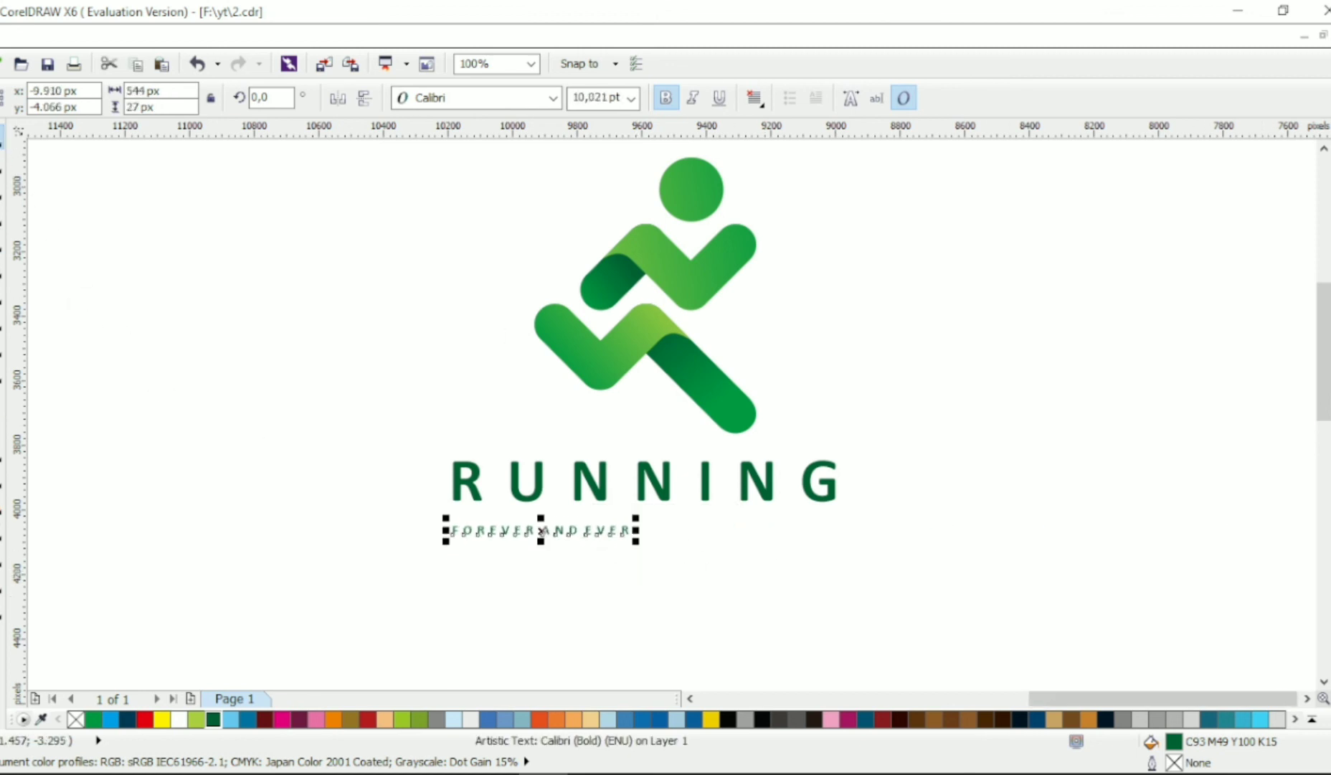
key("F10")
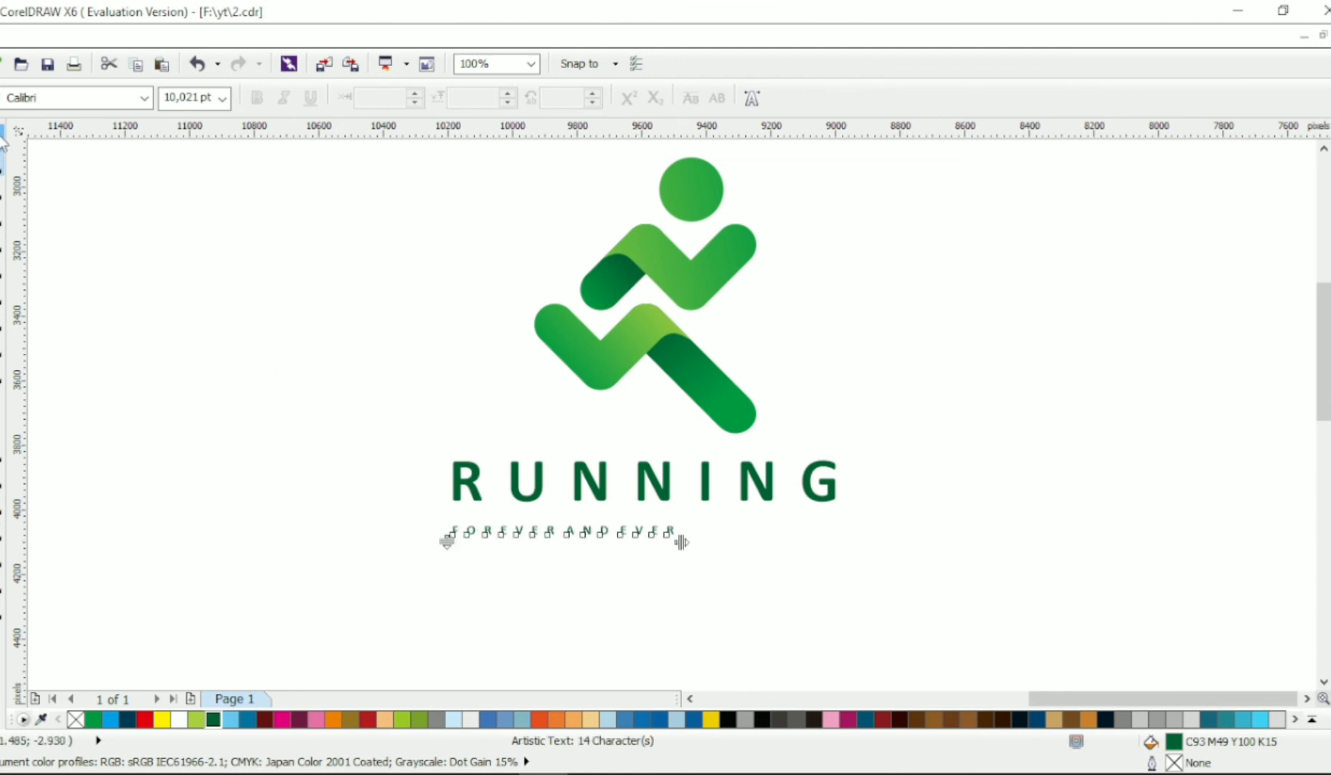
- Center the FOREVER AND EVER tagline horizontally beneath the RUNNING text
left_click(3, 136)
left_click_drag(398, 554, 875, 414)
key("c")
left_click(929, 414)
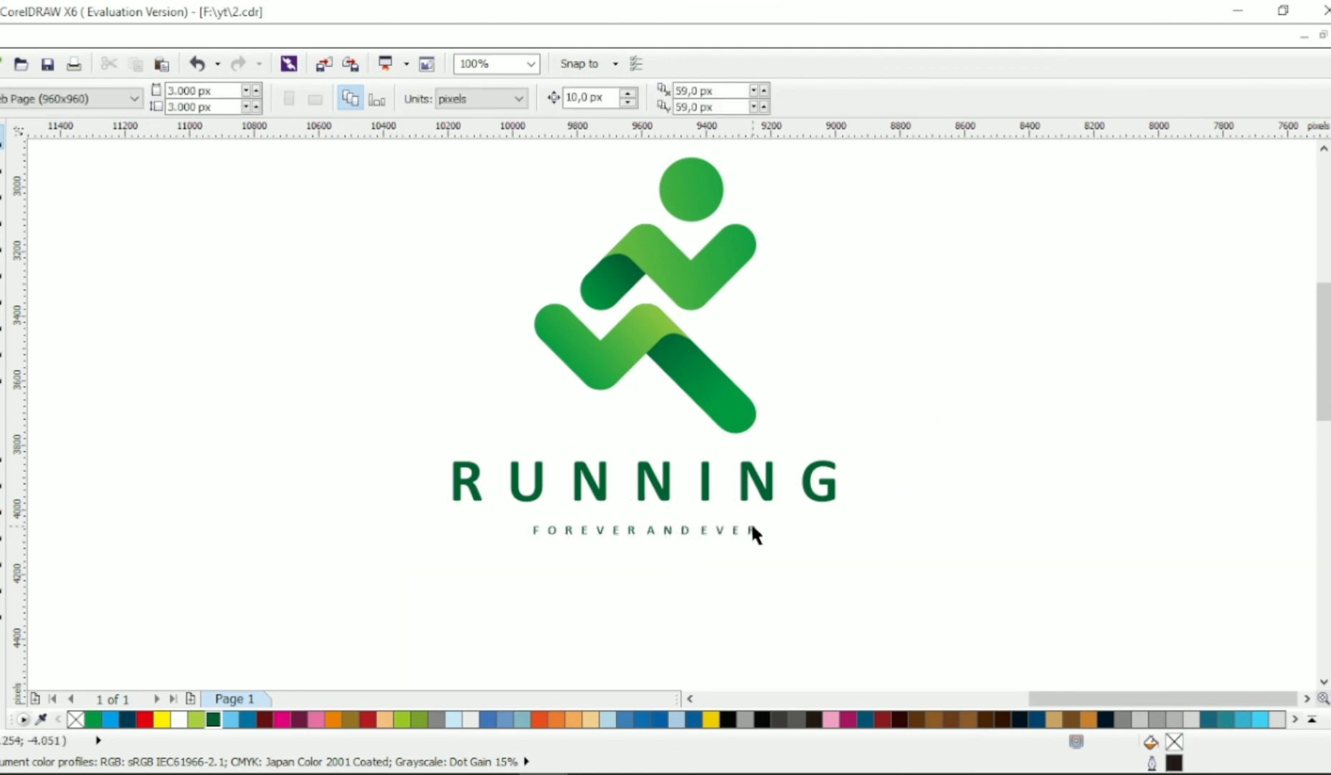
- Move the FOREVER AND EVER tagline up closer to the RUNNING text and clear the selection
left_click_drag(723, 530, 722, 516)
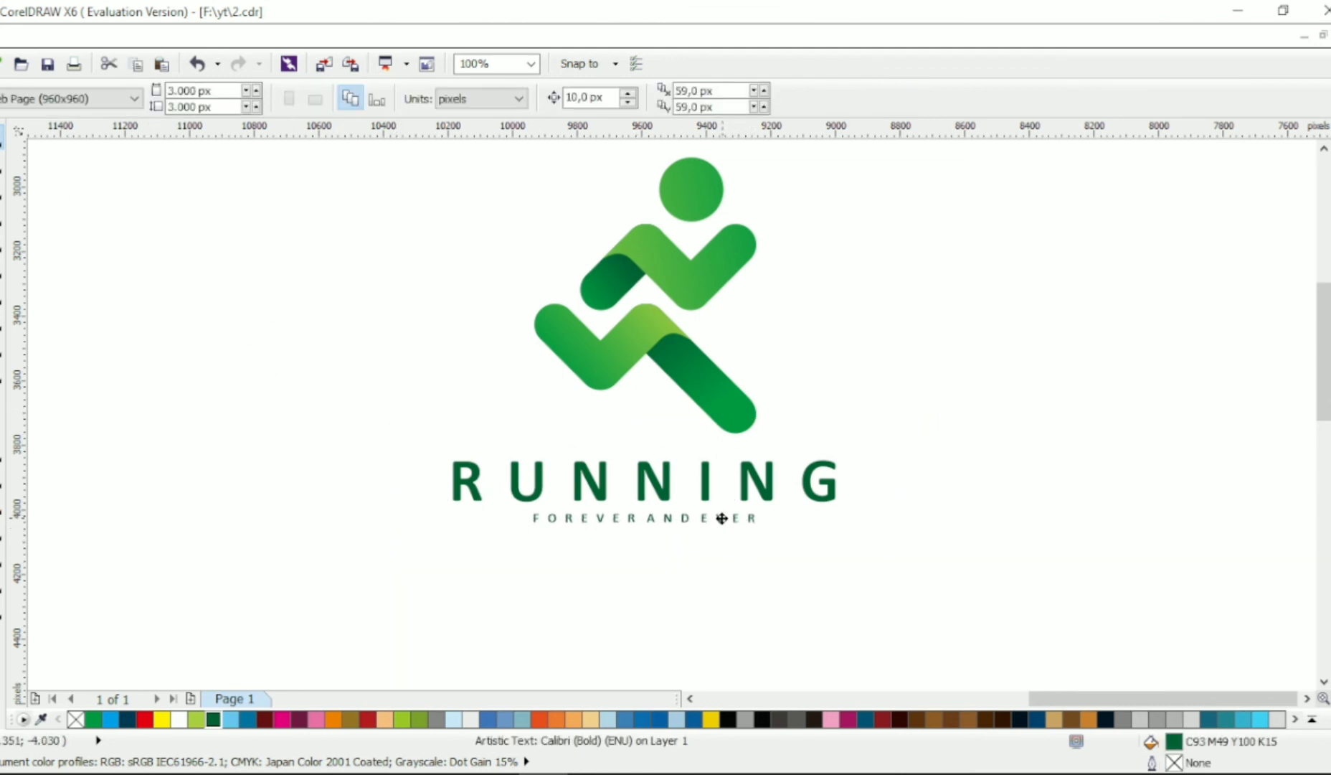
left_click(730, 565)
scroll(805, 545, "up", 3)
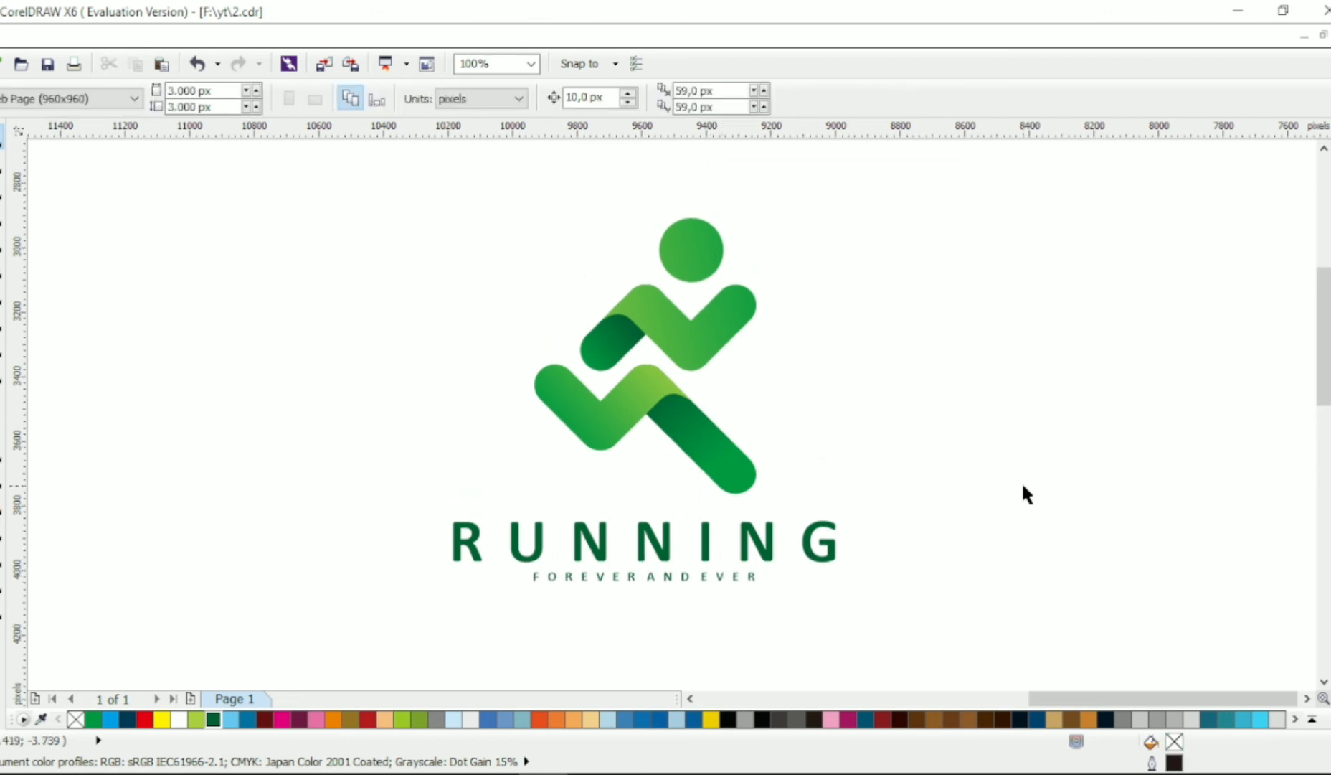